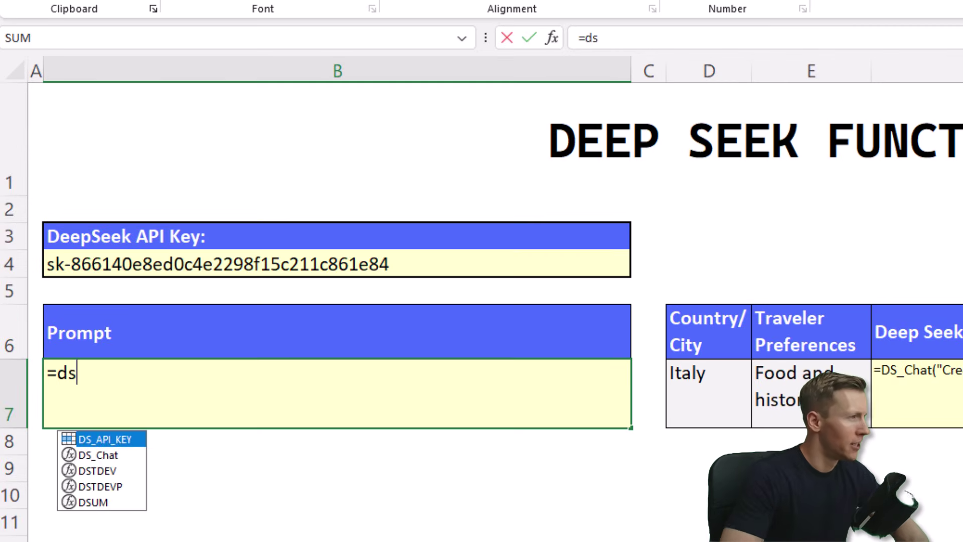
Enter =DS_Chat("What is the capital of Germany? Answer in one word") in B7, returning Berlin
key("Down")
key("Tab")
type("\"")
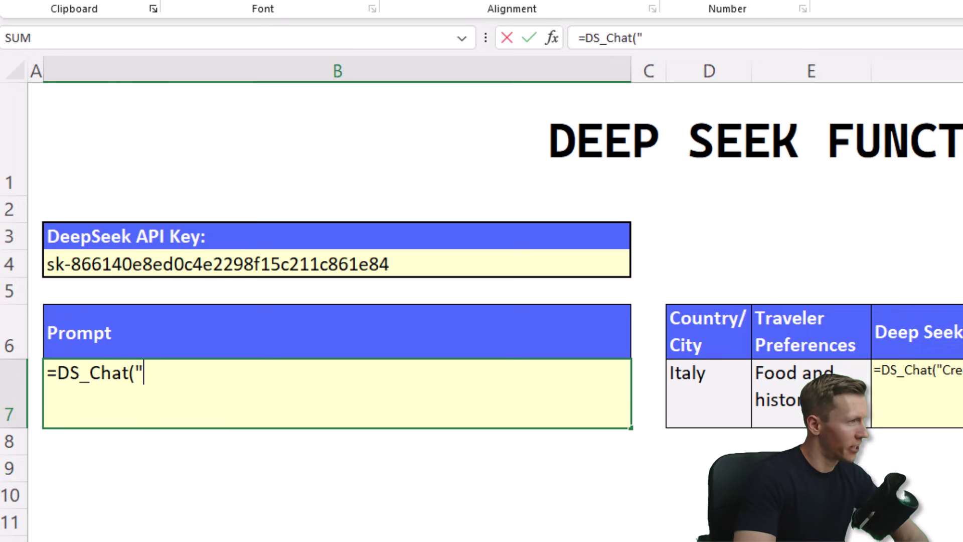
type("Wha")
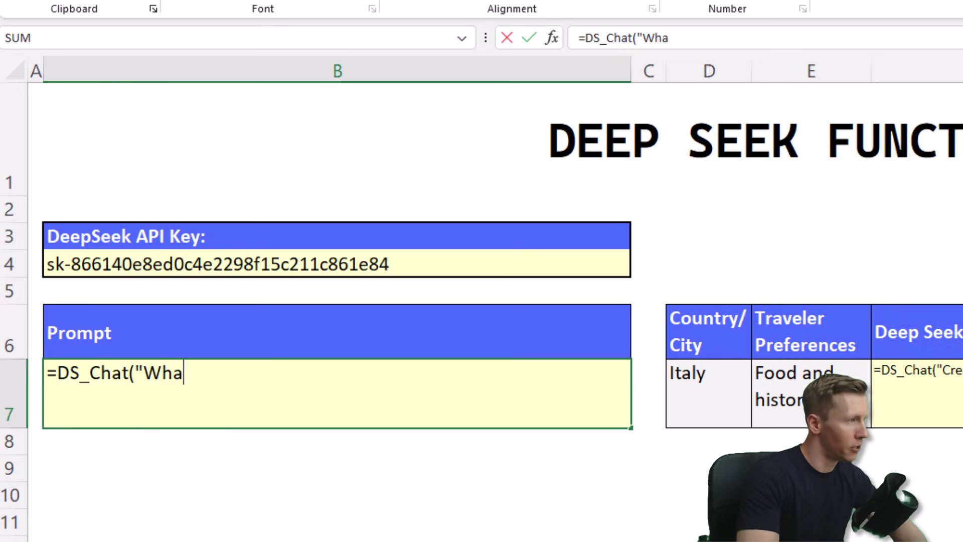
type("t is the capital o")
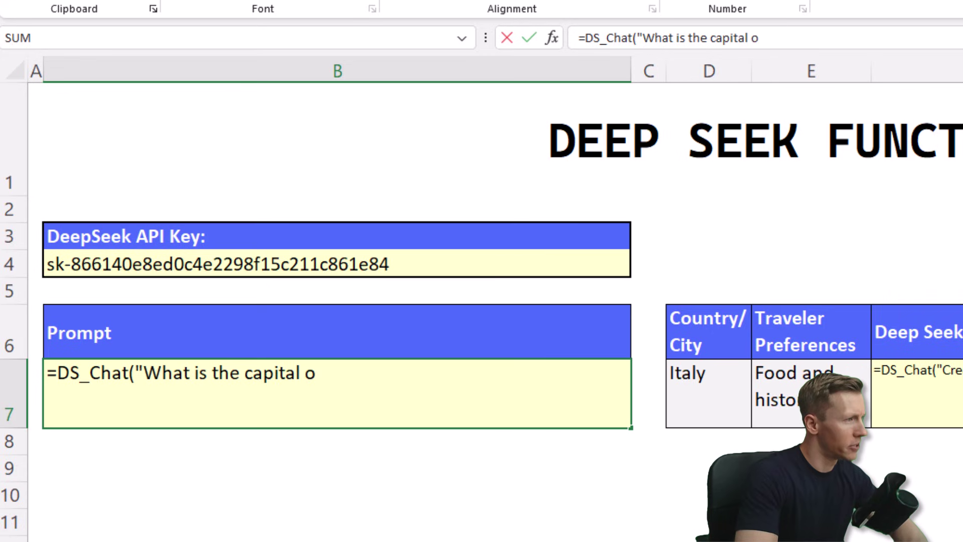
type("f Germany?")
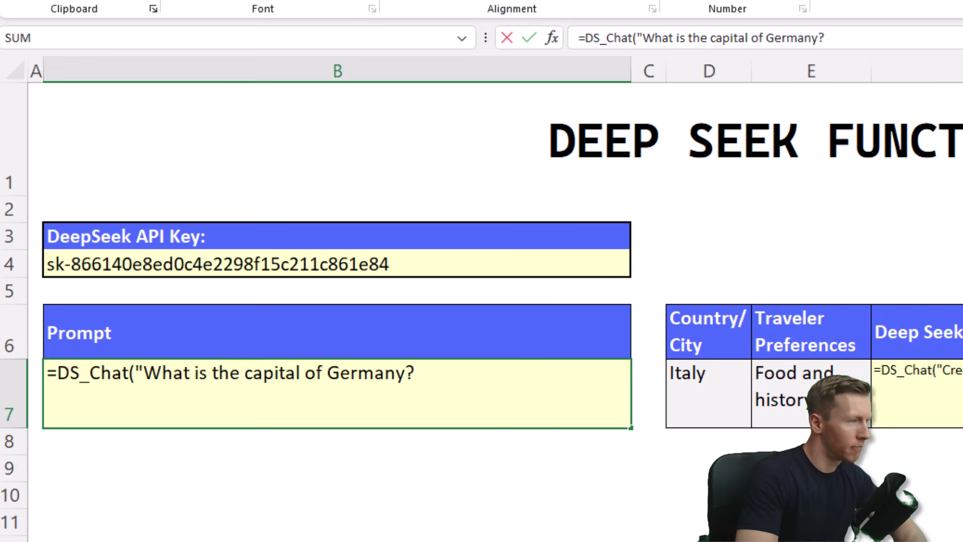
type(" Answer in one wor")
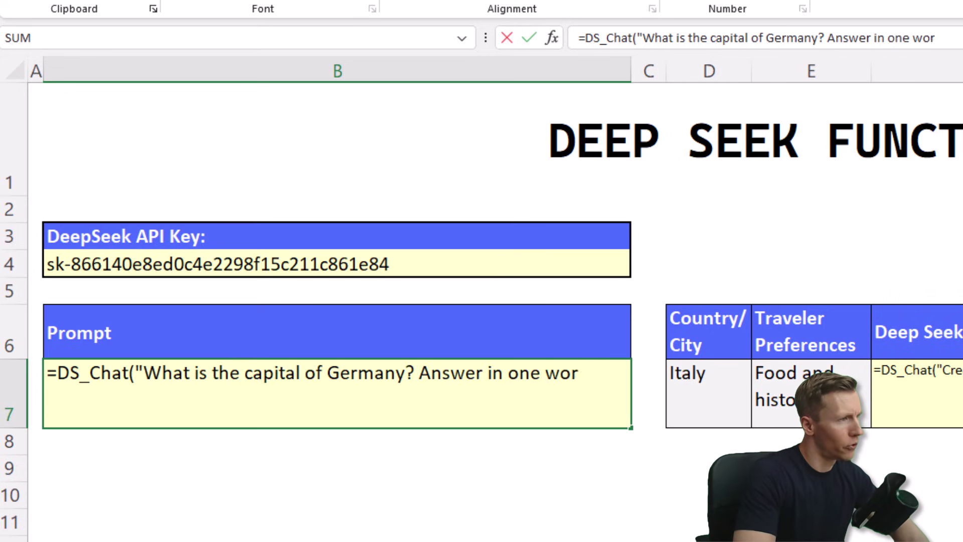
type("d\")")
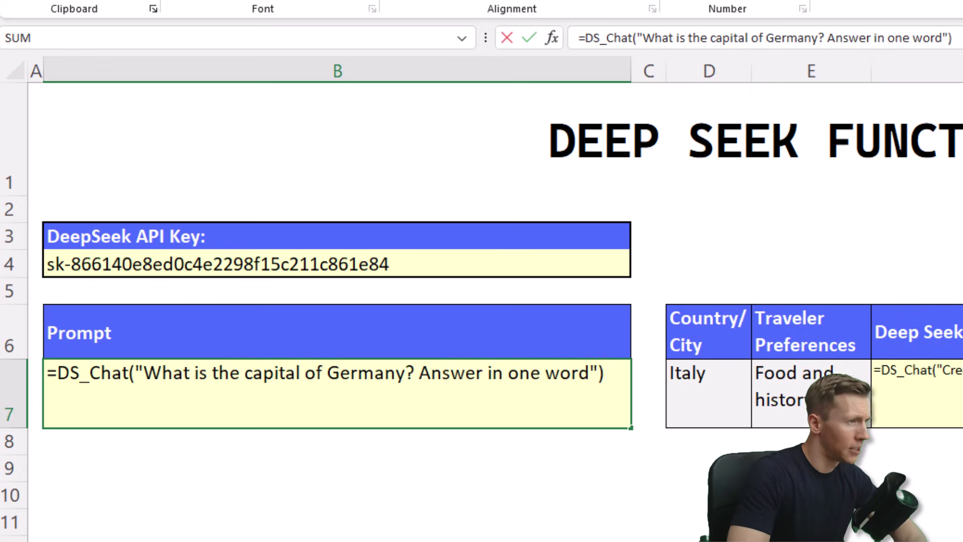
key("Return")
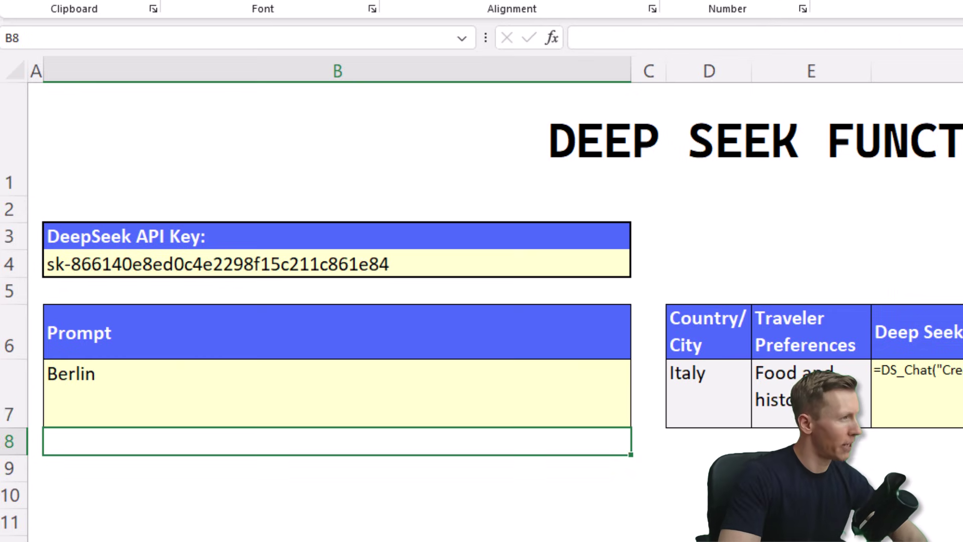
Remove the leading apostrophe from the F7 itinerary formula so it calculates
key("Up")
key("Right")
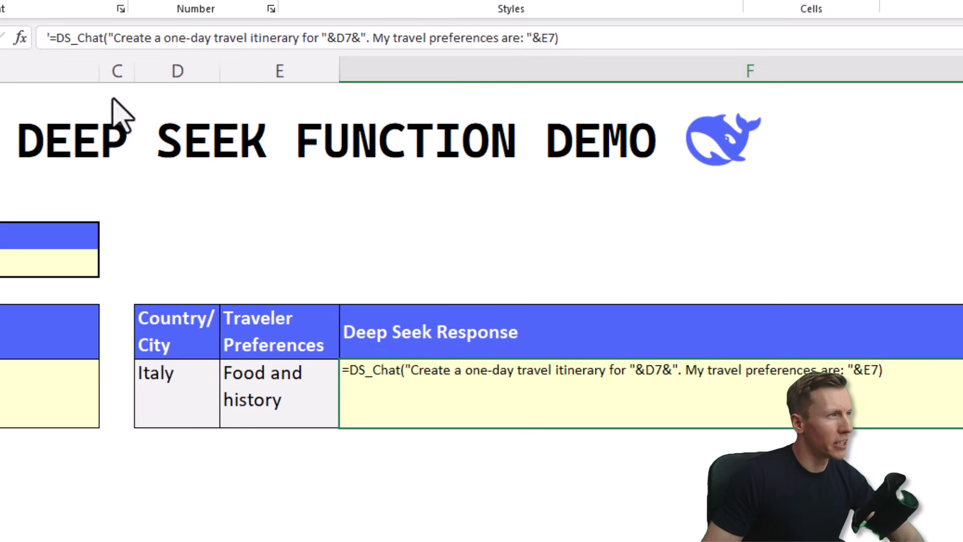
left_click(49, 38)
key("BackSpace")
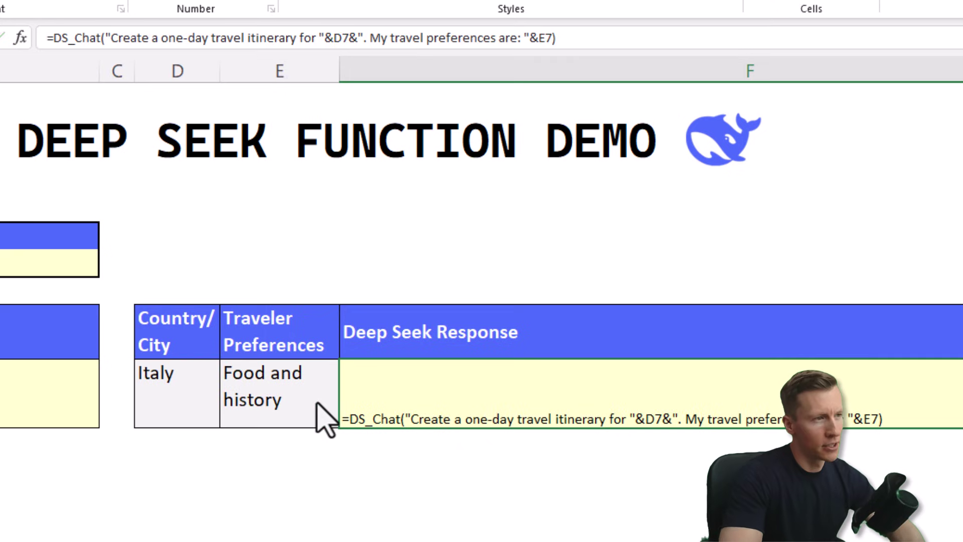
key("Escape")
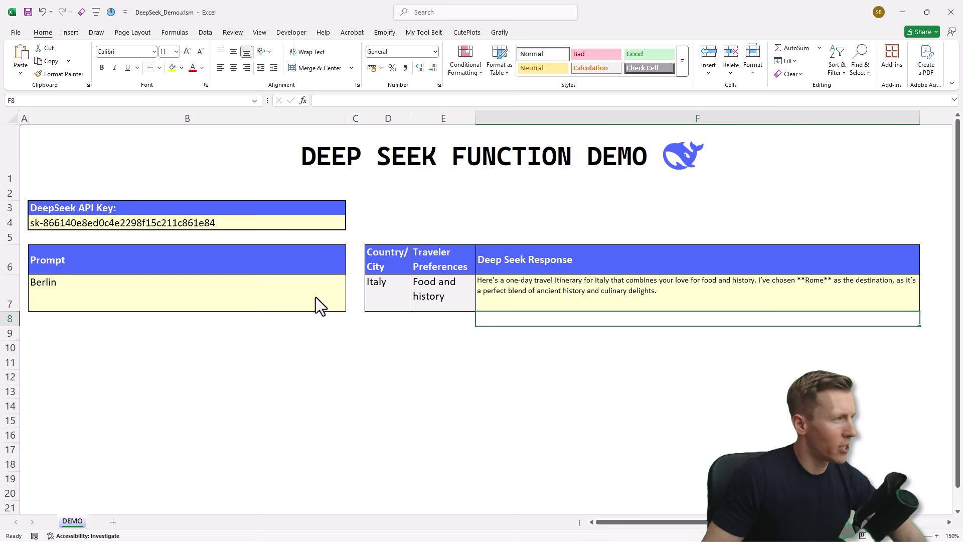
Enlarge row 7 so the Italy itinerary response in F7 is readable
left_click(14, 301)
left_click_drag(14, 314, 27, 511)
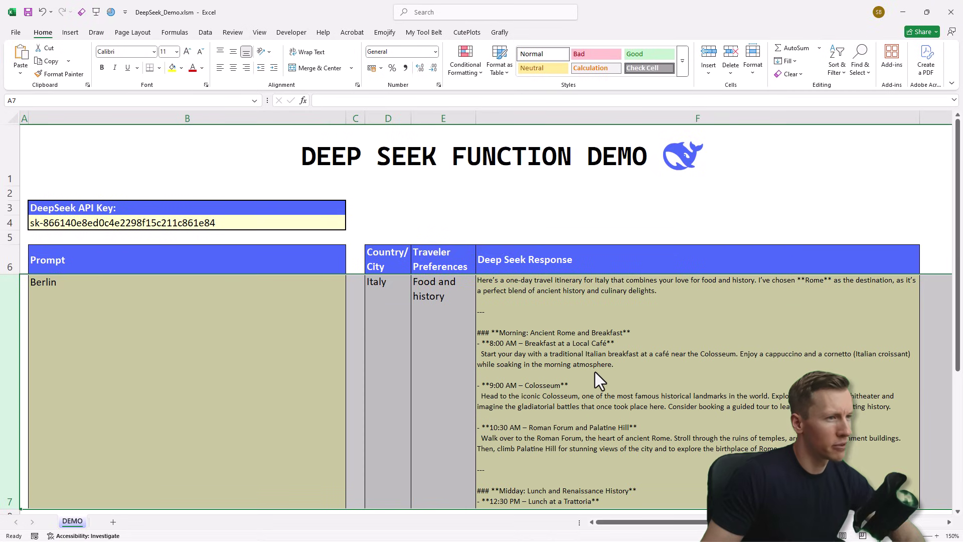
left_click(602, 372)
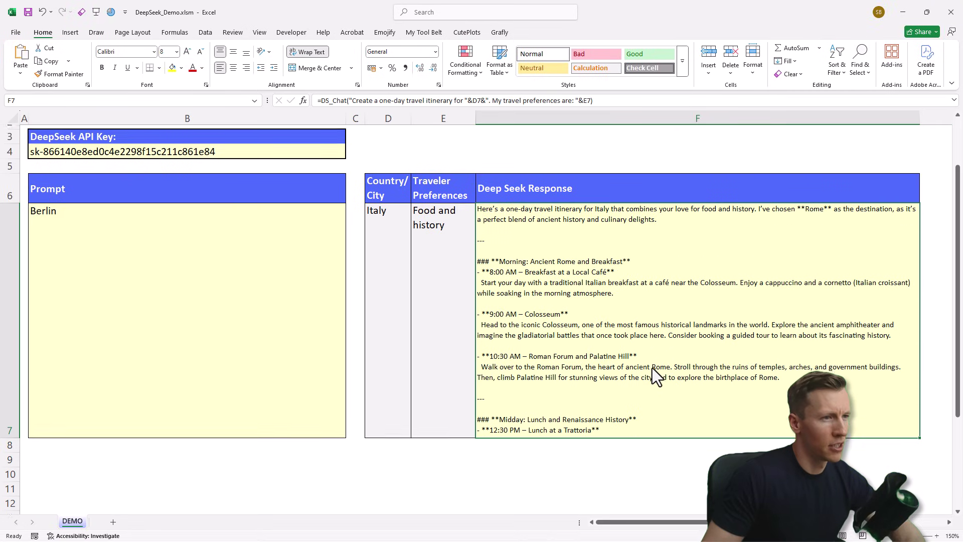
scroll(657, 363, "down", 1)
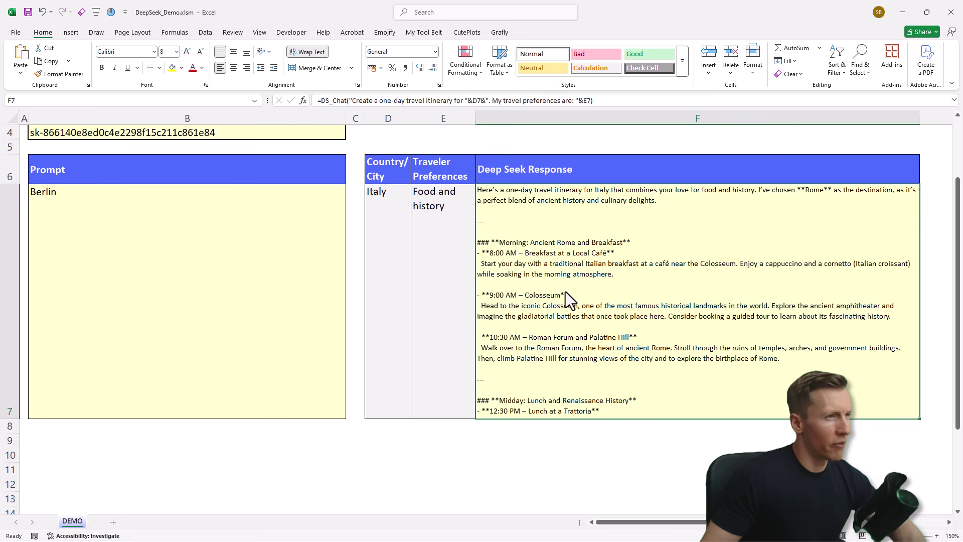
Open JsonConverter.bas in the Excel-VBA-DeepSeek-Integration GitHub repository
left_click(538, 445)
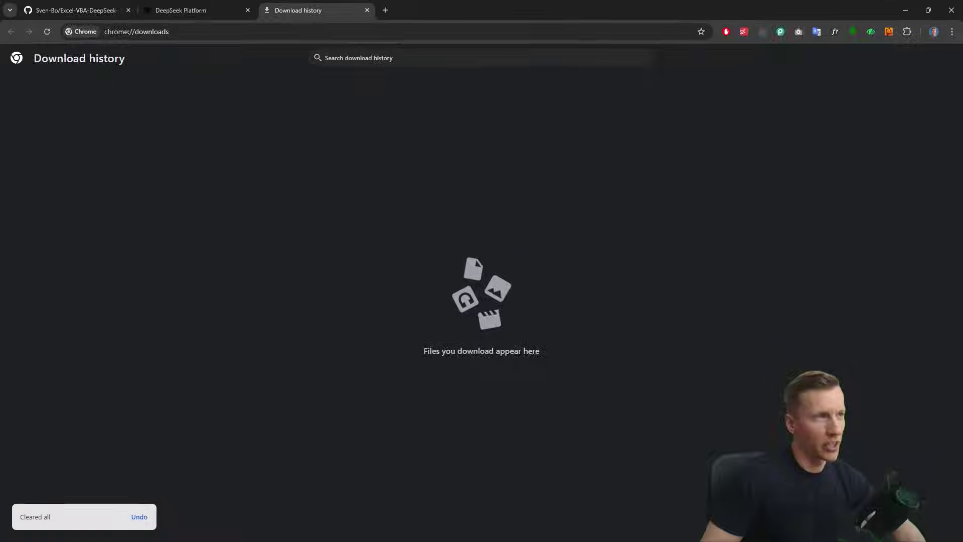
left_click(120, 10)
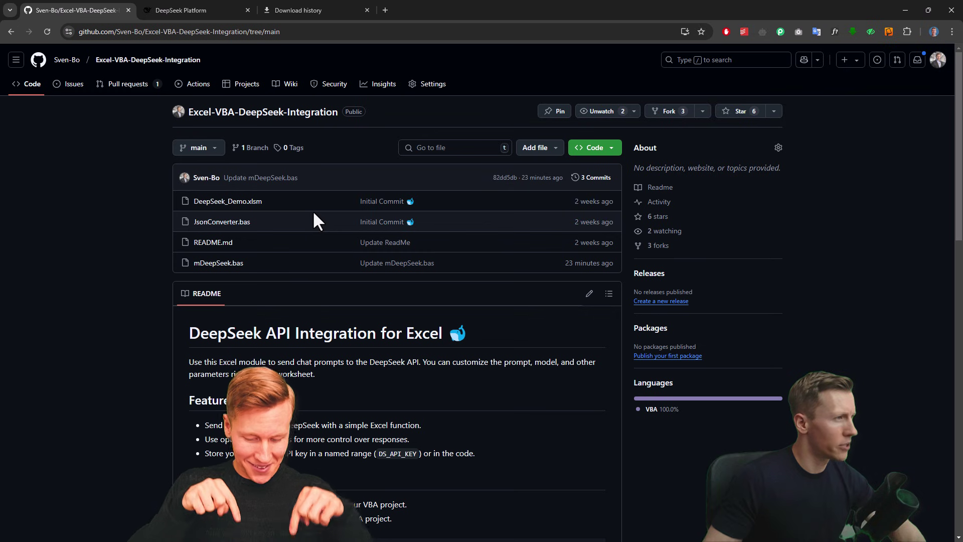
left_click(217, 224)
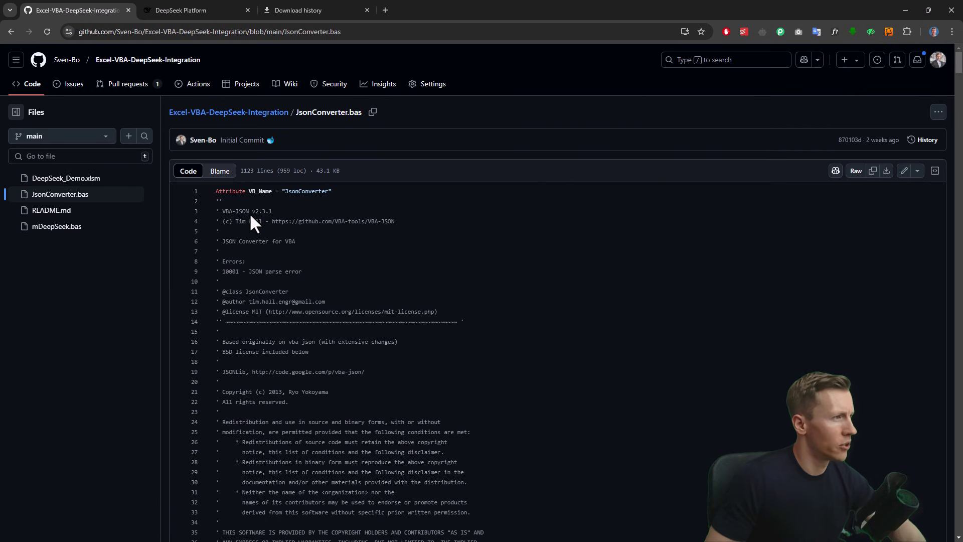
left_click(235, 221)
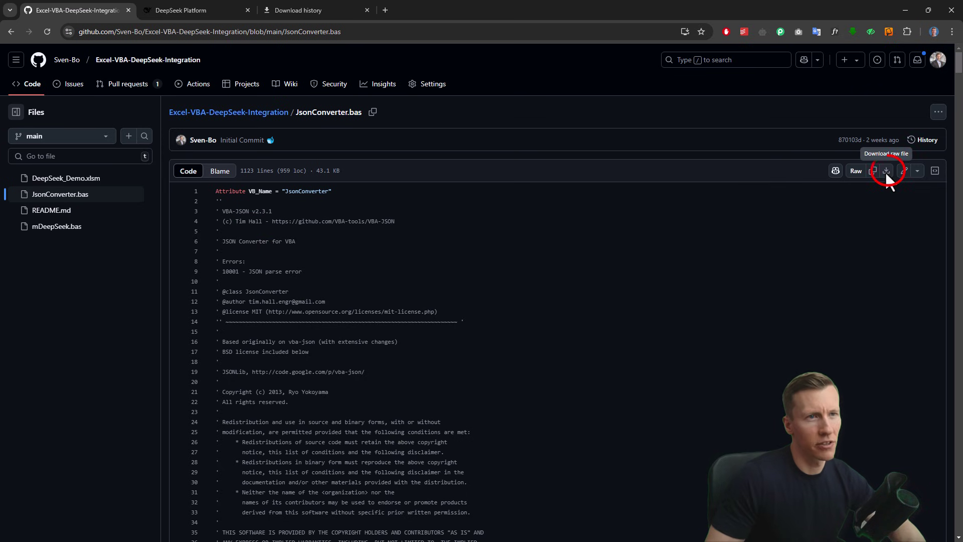
Open mDeepSeek.bas from the repository file list and download its raw file
left_click(197, 111)
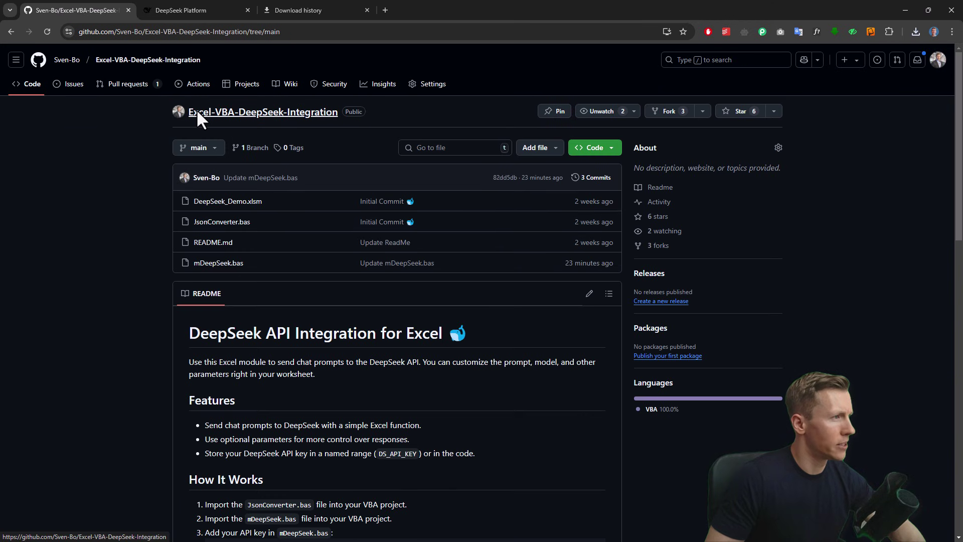
left_click(216, 263)
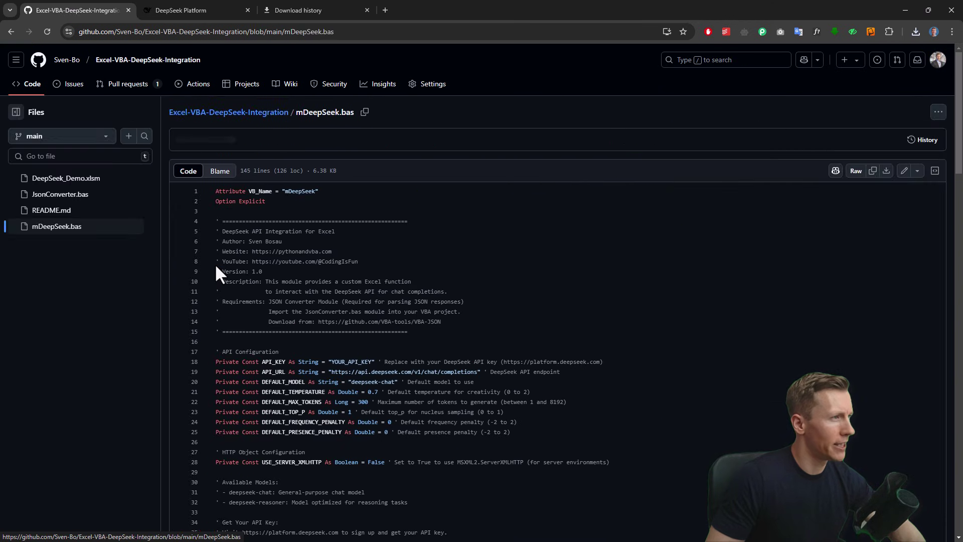
left_click(886, 171)
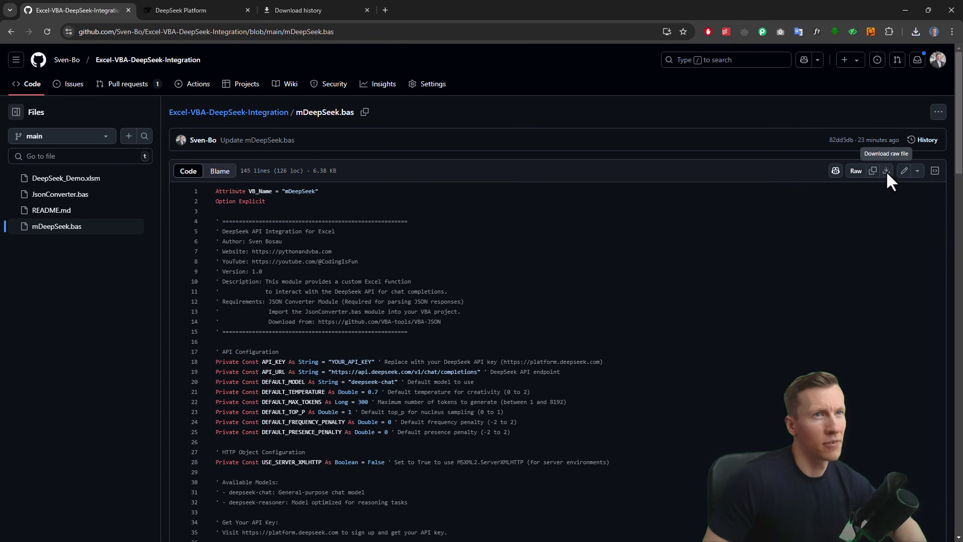
Close the demo workbook, saving its changes
left_click(902, 9)
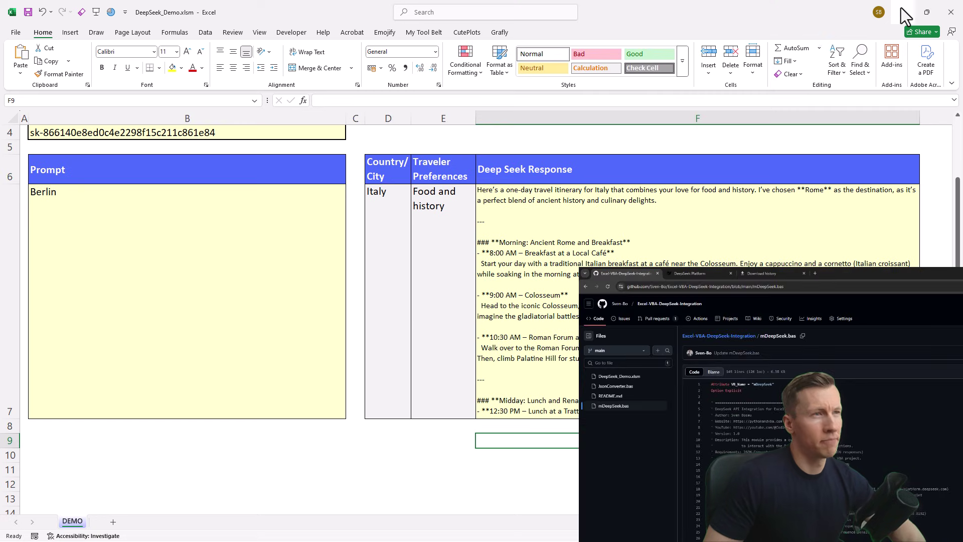
left_click(951, 13)
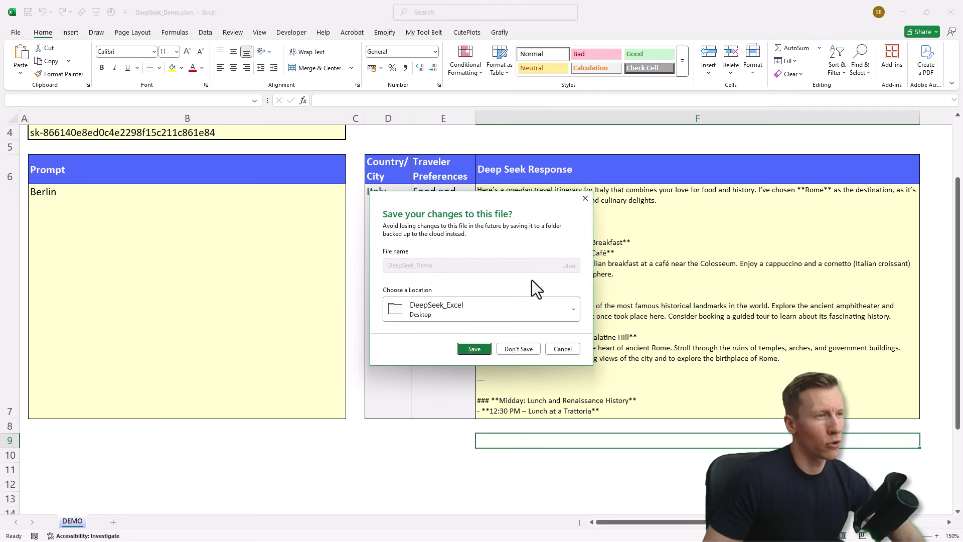
left_click(469, 348)
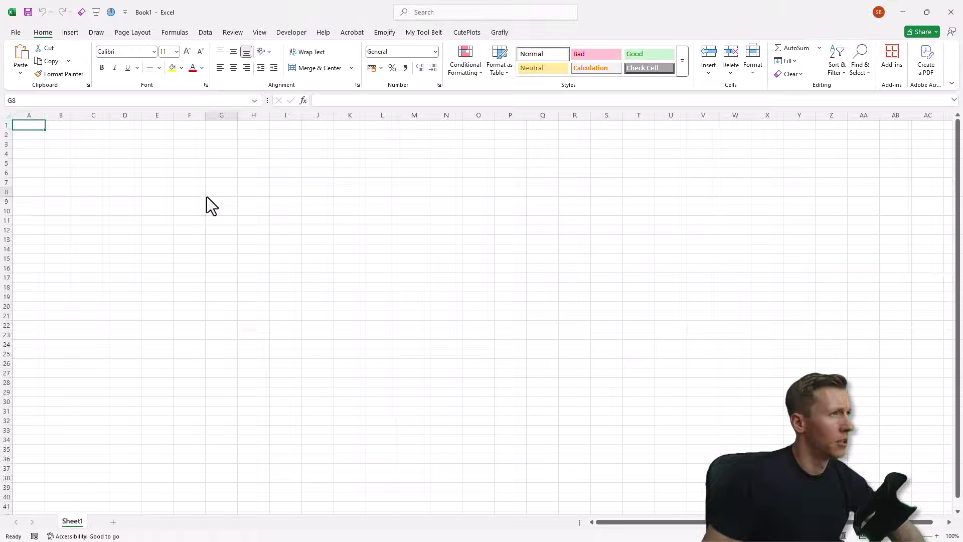
In a new blank workbook, enable the Developer tab via Customize the Ribbon
left_click(207, 196)
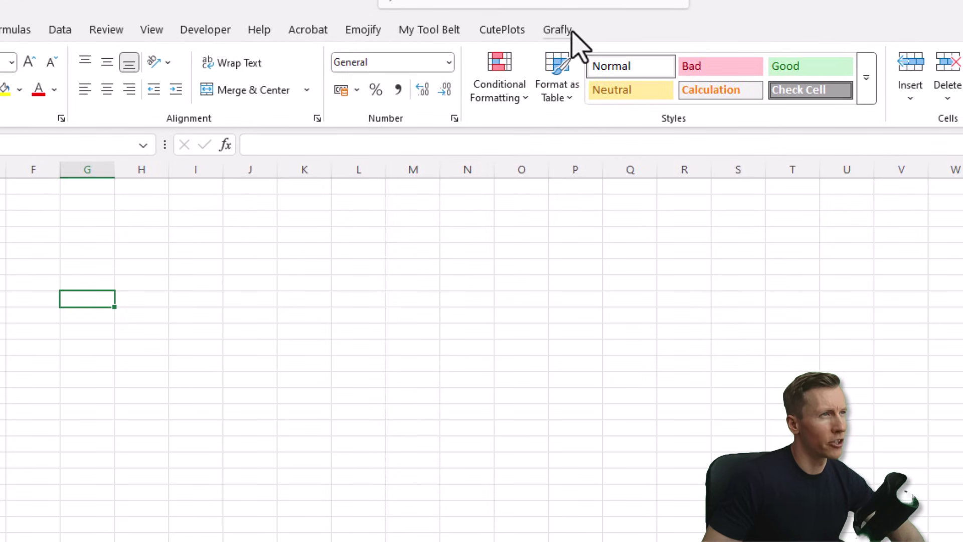
right_click(573, 32)
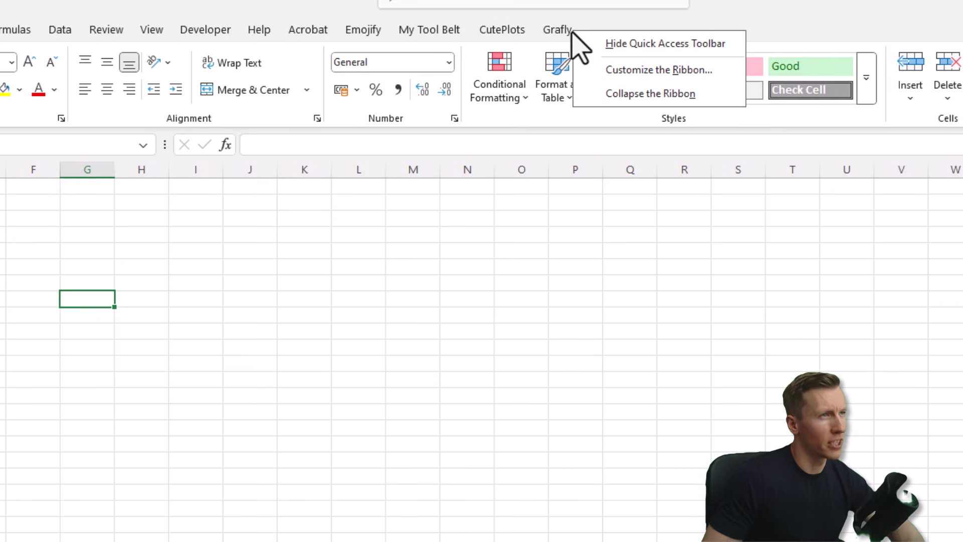
left_click(609, 71)
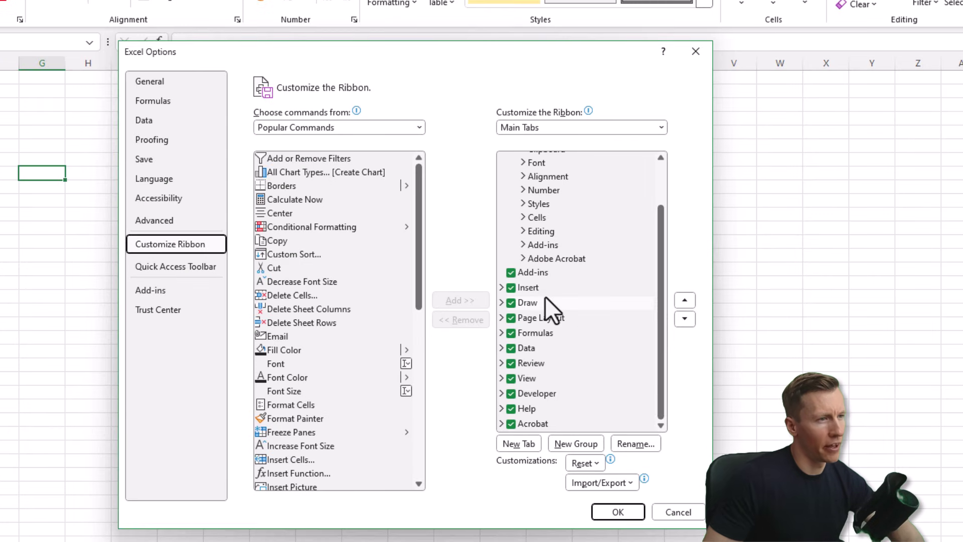
left_click(507, 394)
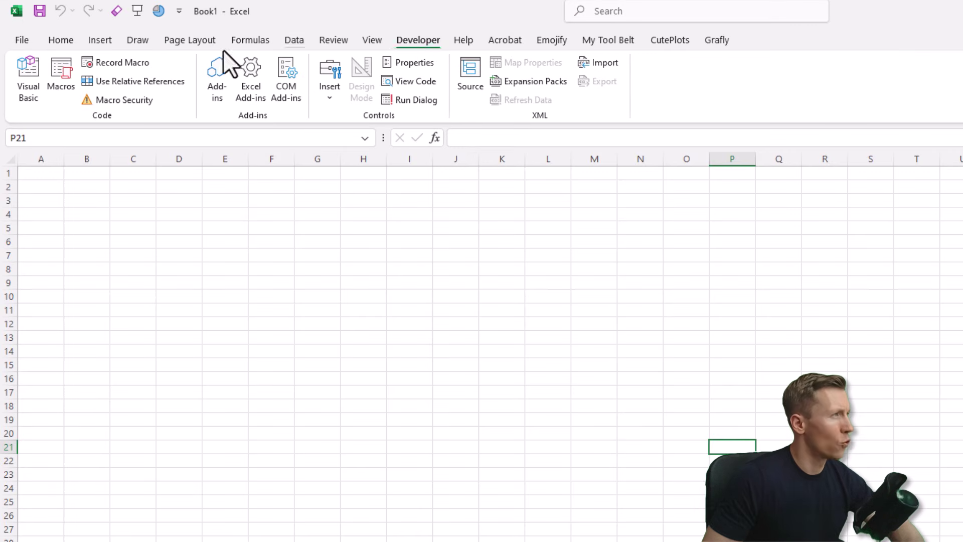
Import JsonConverter.bas and mDeepSeek.bas from Downloads into VBAProject (Book1) in the Visual Basic editor
left_click(29, 74)
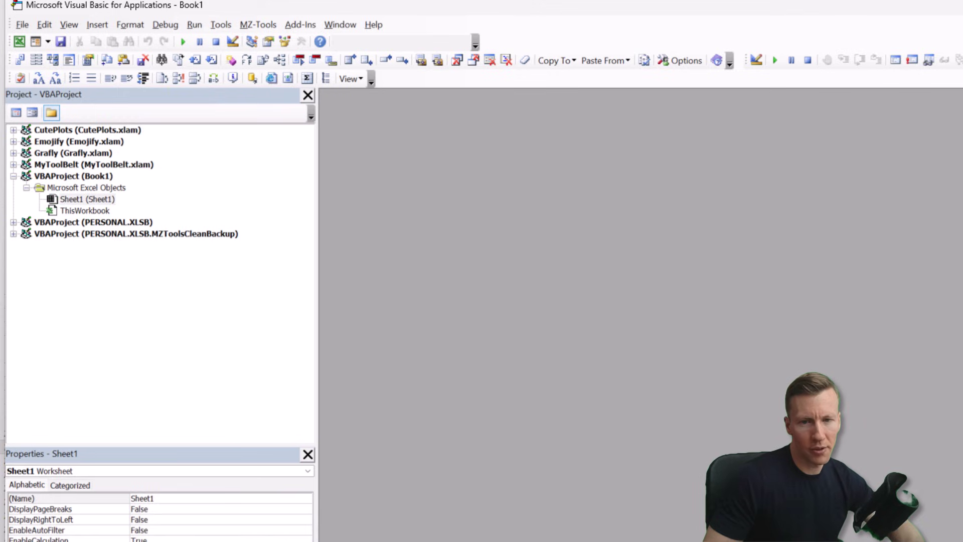
key("alt+Tab")
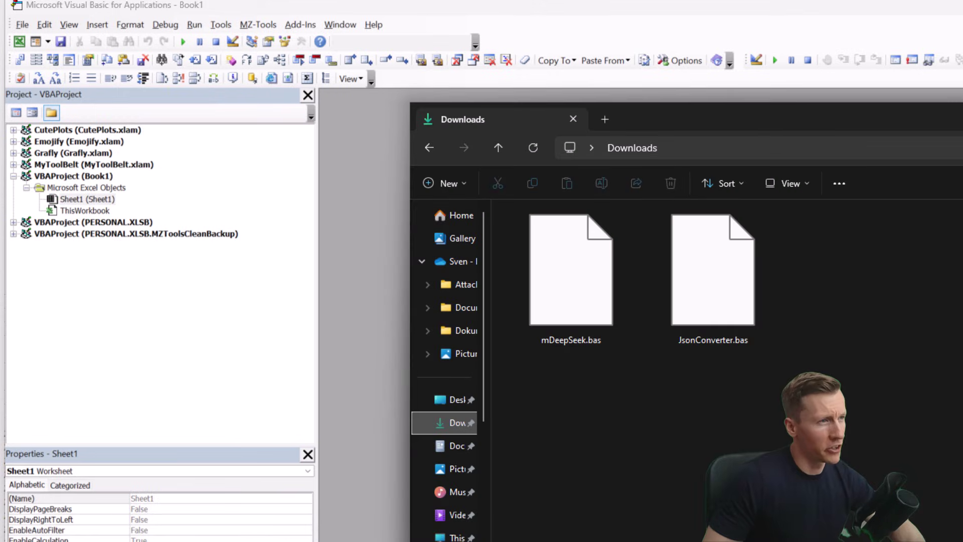
mouse_move(828, 399)
left_mouse_down()
mouse_move(562, 263)
mouse_move(114, 186)
left_mouse_up()
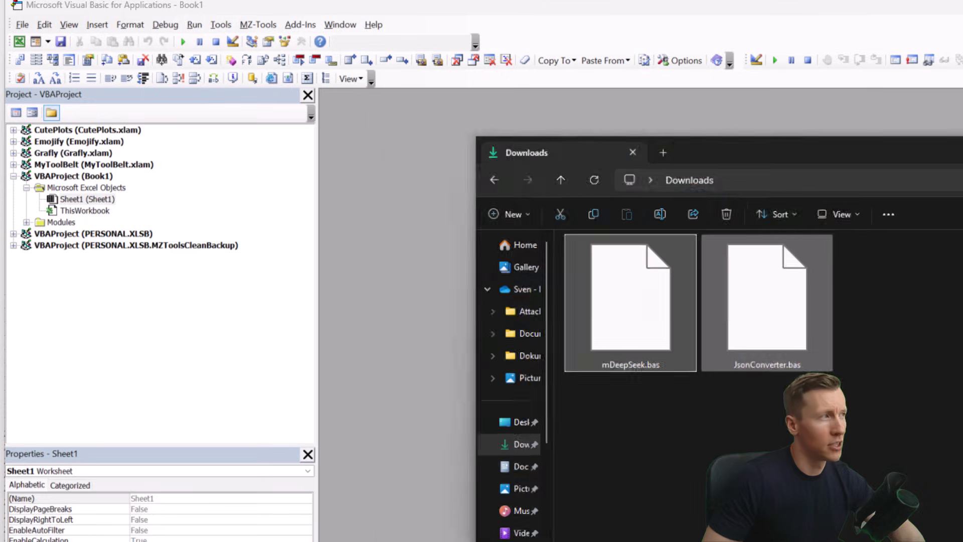
left_click(53, 243)
left_click(25, 222)
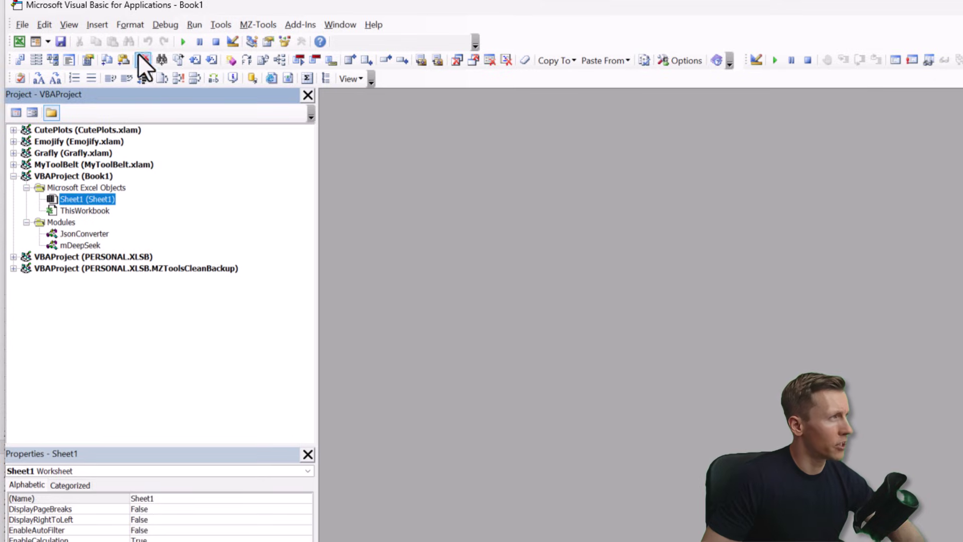
Compile the project and dismiss the resulting compile error
left_click(161, 28)
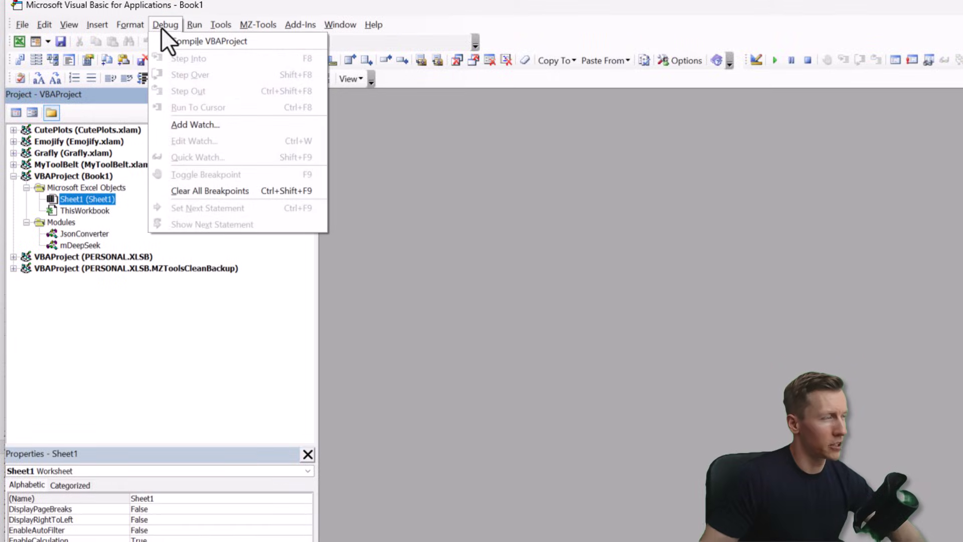
left_click(167, 40)
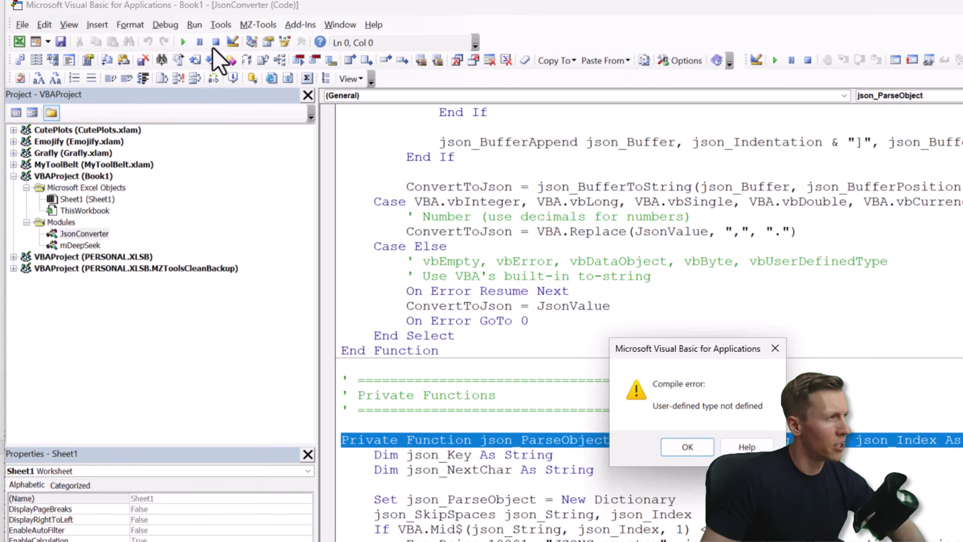
left_click(674, 446)
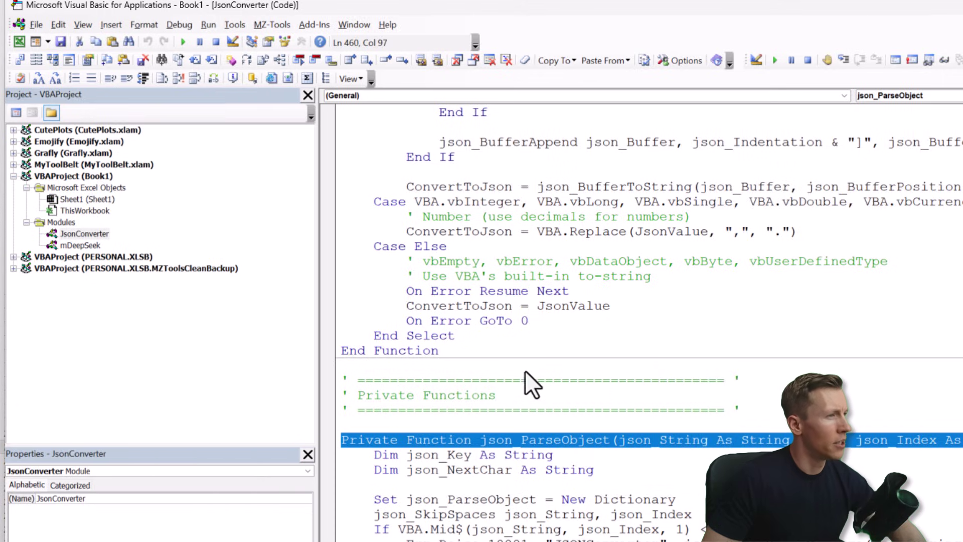
left_click(544, 444)
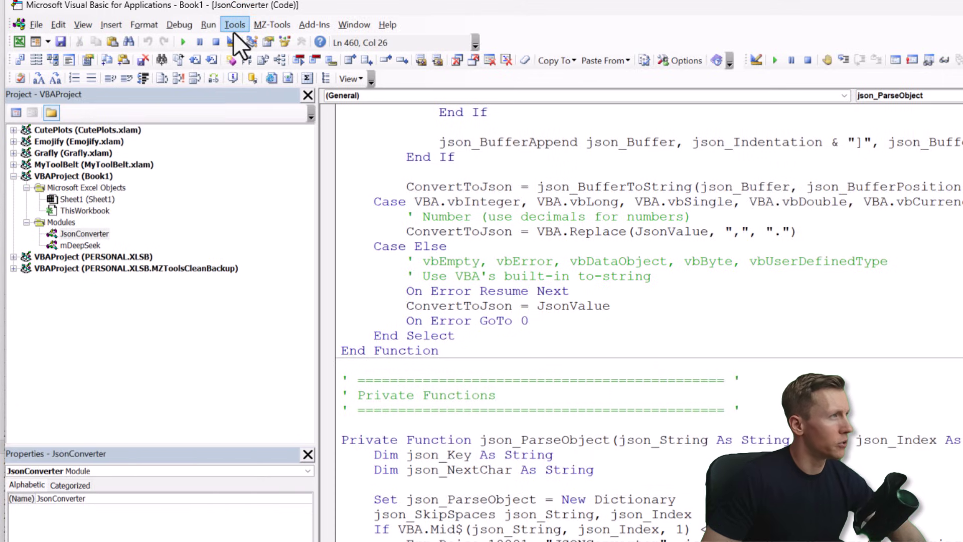
Add the Microsoft Scripting Runtime reference, recompile, and open the mDeepSeek module code
left_click(233, 25)
left_click(259, 41)
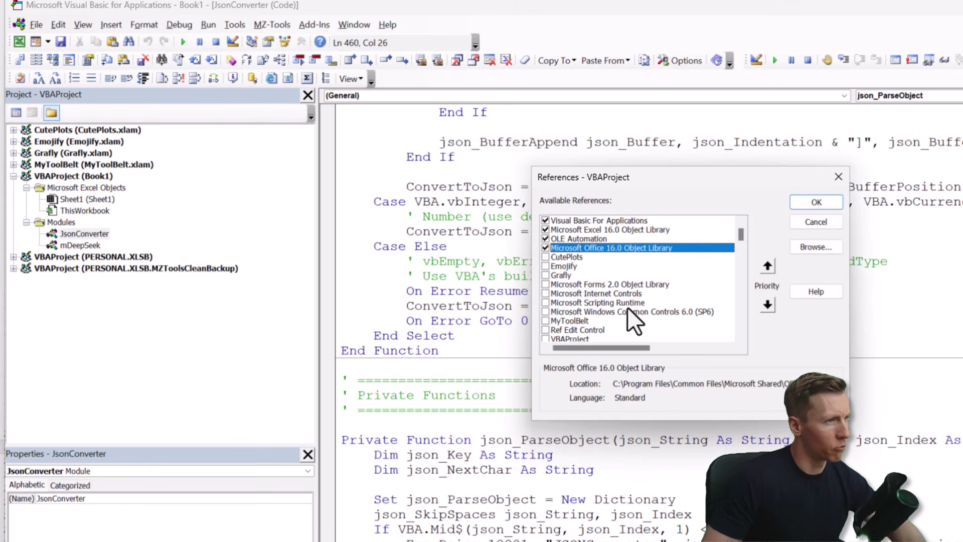
left_click(546, 303)
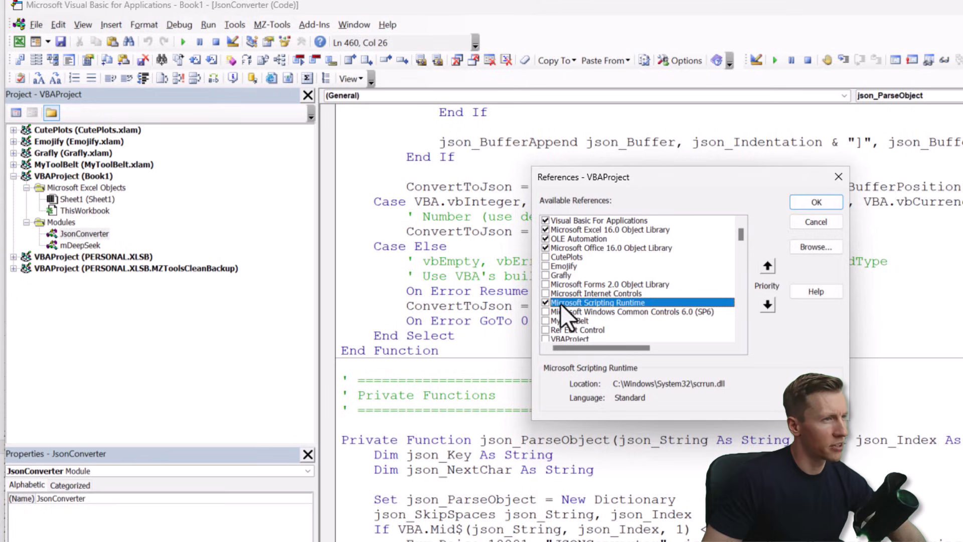
left_click(814, 203)
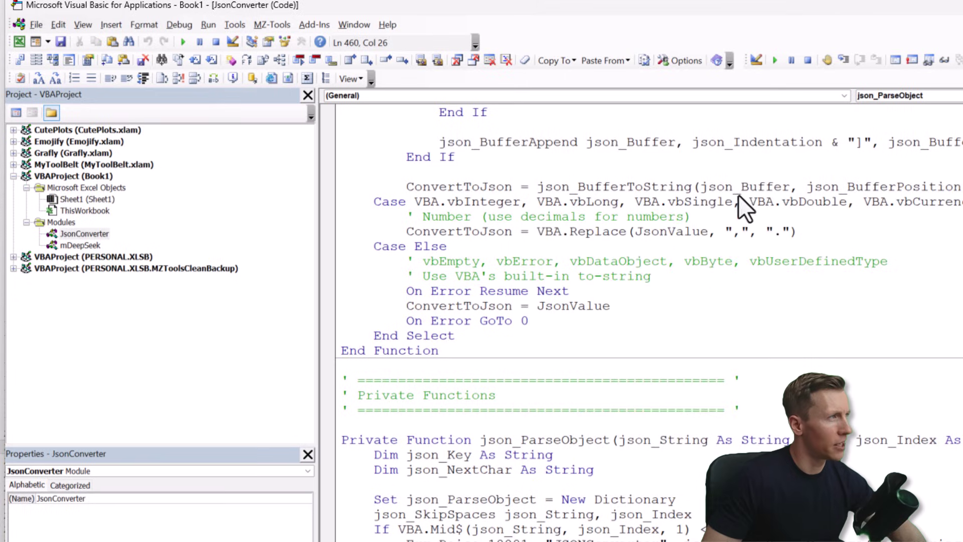
left_click(183, 28)
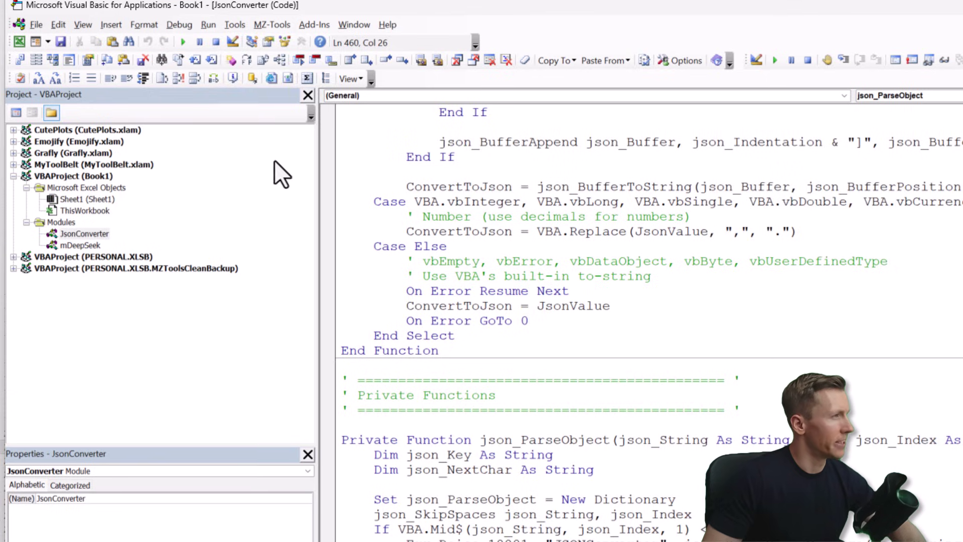
double_click(81, 246)
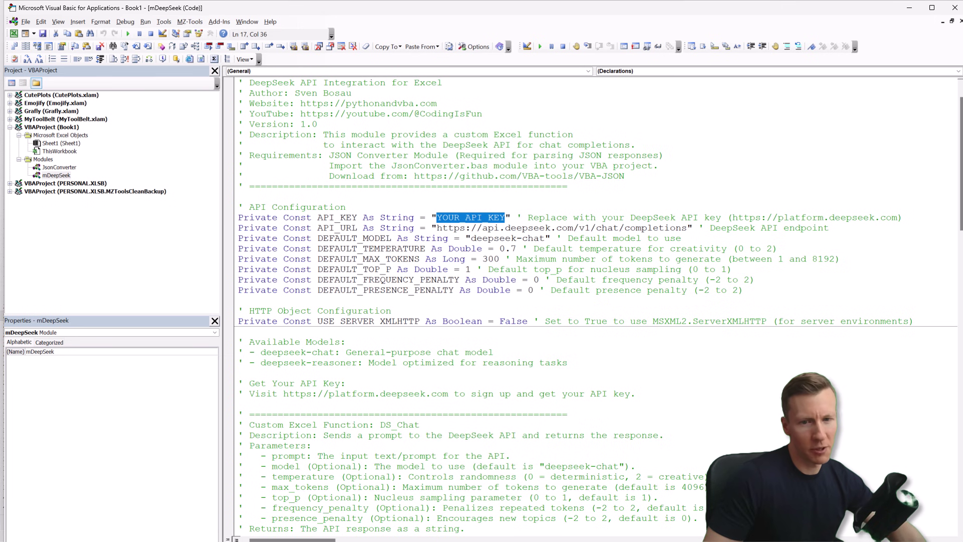
key("alt+Tab")
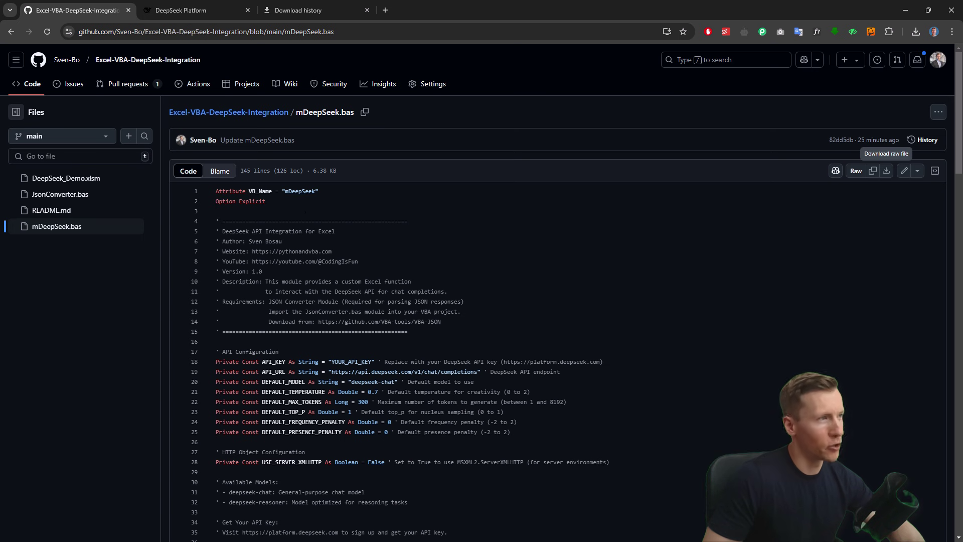
Check the DeepSeek Platform account usage showing the $1.99 topped-up balance
left_click(189, 4)
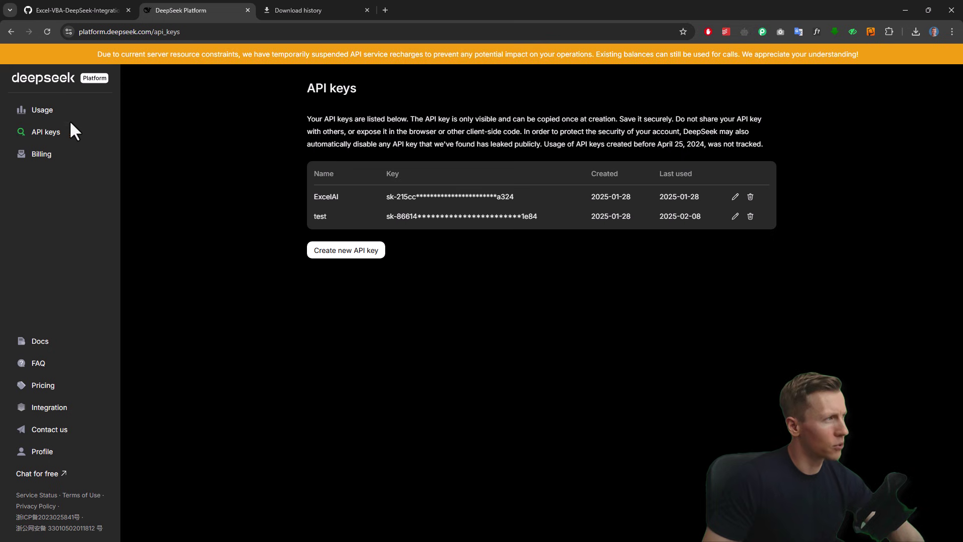
left_click(46, 111)
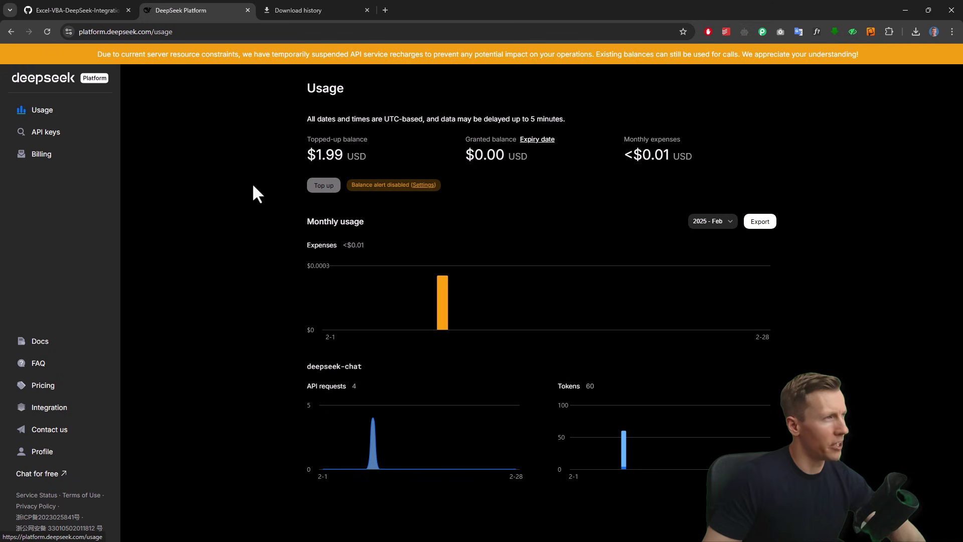
left_click_drag(344, 154, 308, 154)
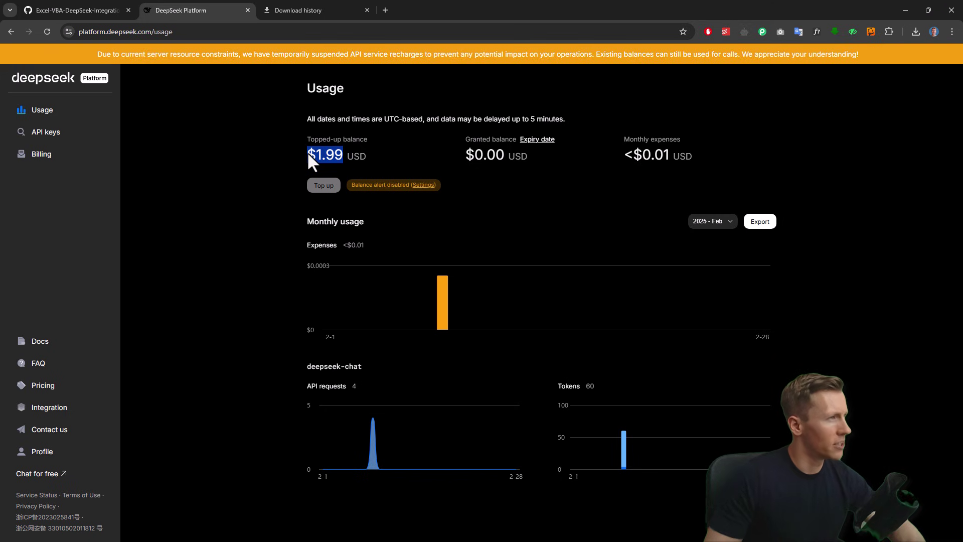
left_click(292, 162)
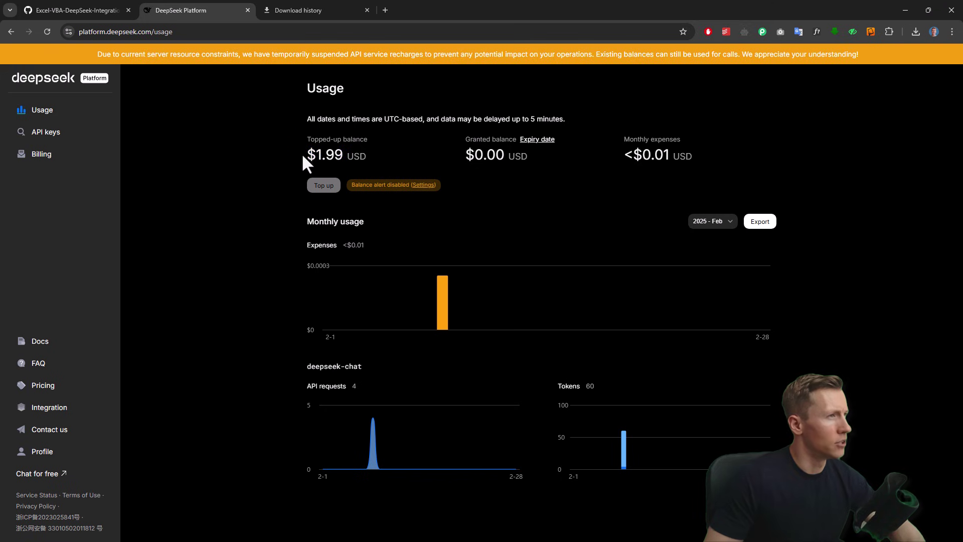
Create a new API key named test2 and copy it
left_click(38, 132)
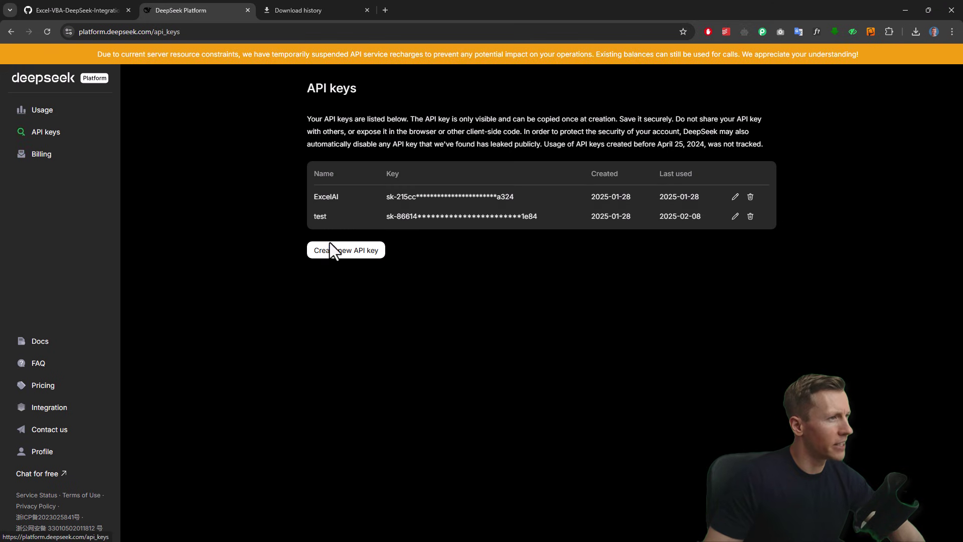
left_click(348, 250)
type("te")
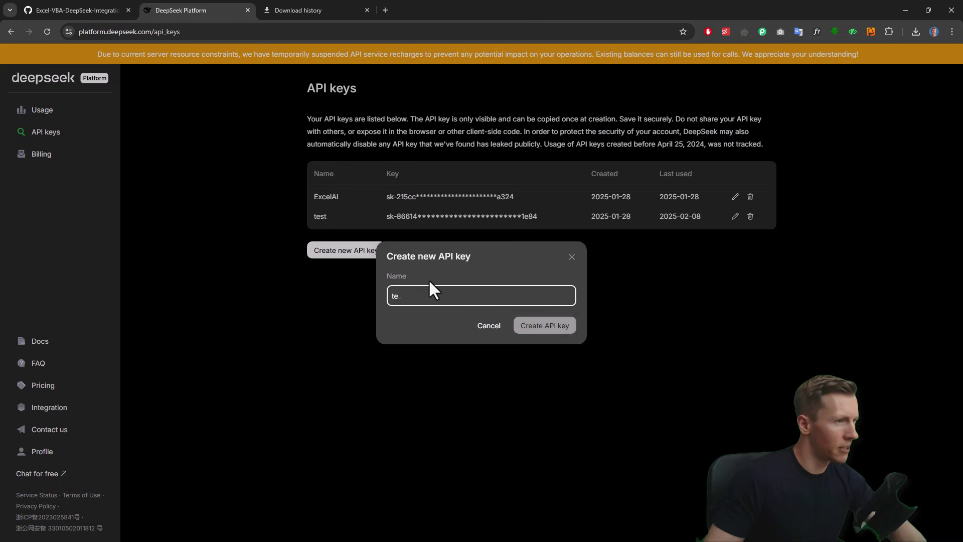
type("st2")
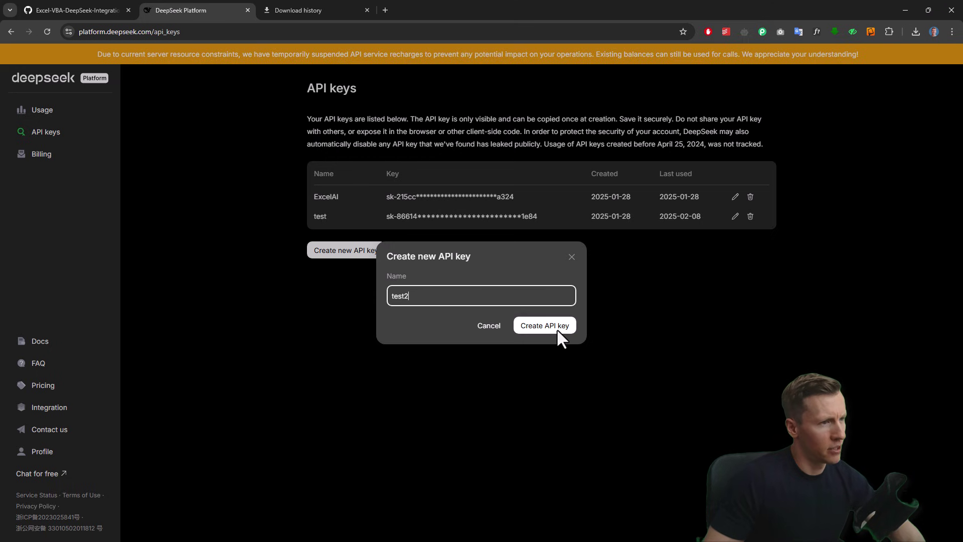
left_click(557, 329)
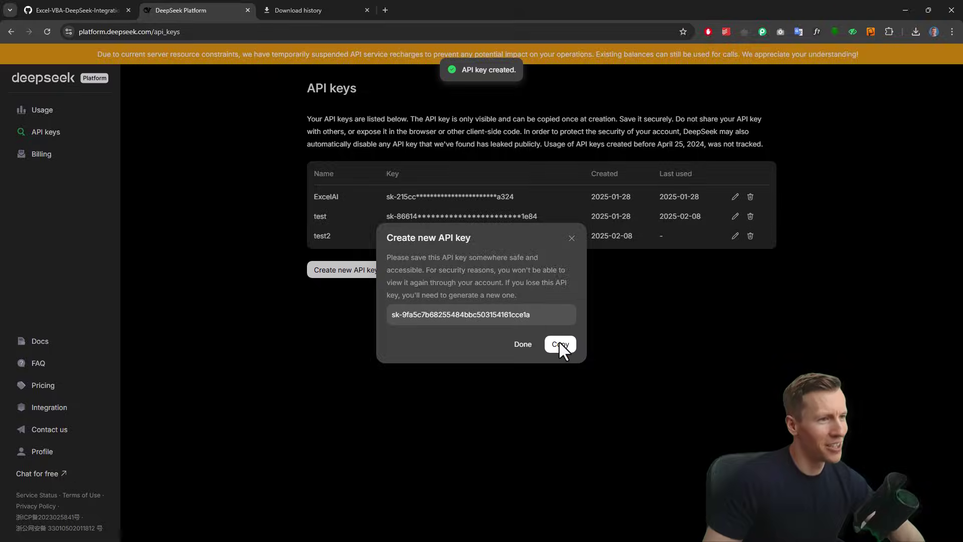
left_click(559, 342)
Paste the new API key over the YOUR_API_KEY placeholder in mDeepSeek
left_click(905, 9)
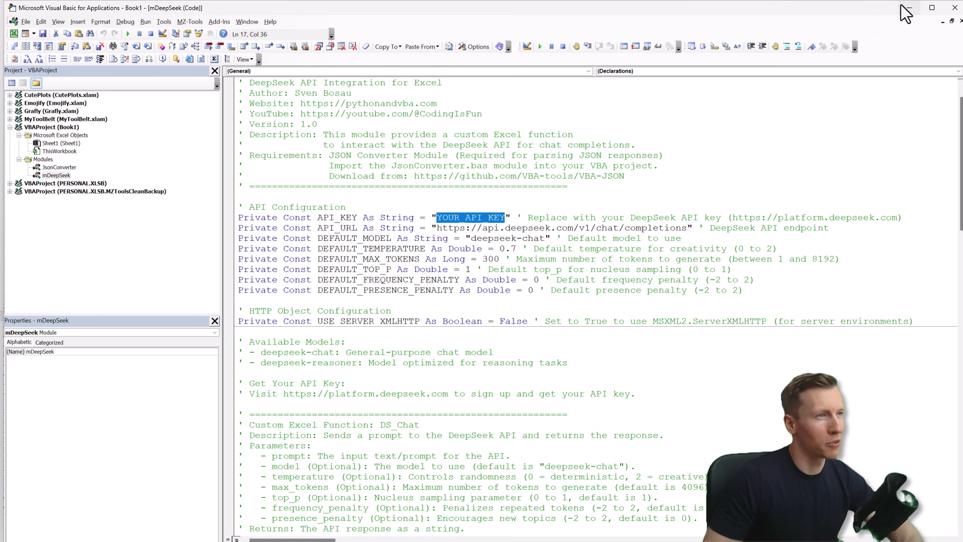
left_click(580, 257)
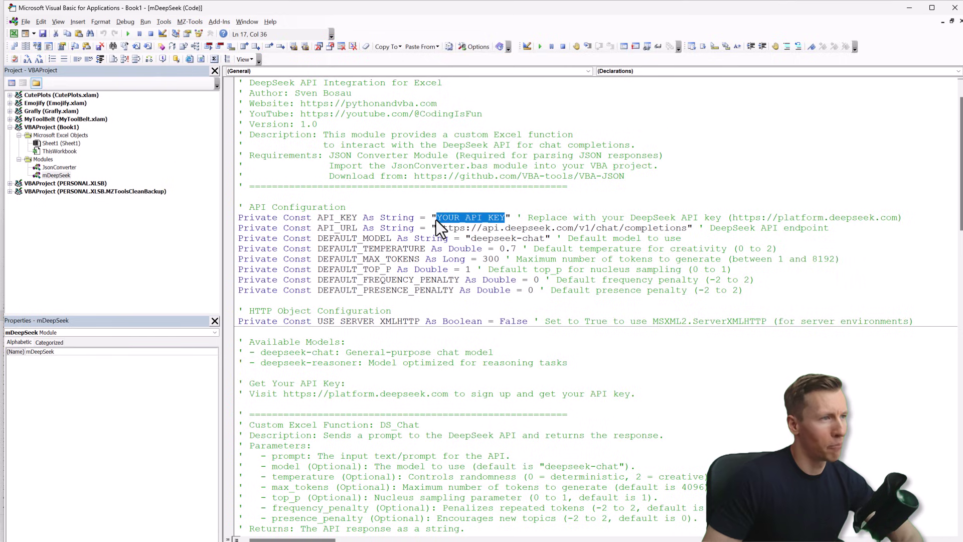
key("ctrl+v")
left_click(691, 376)
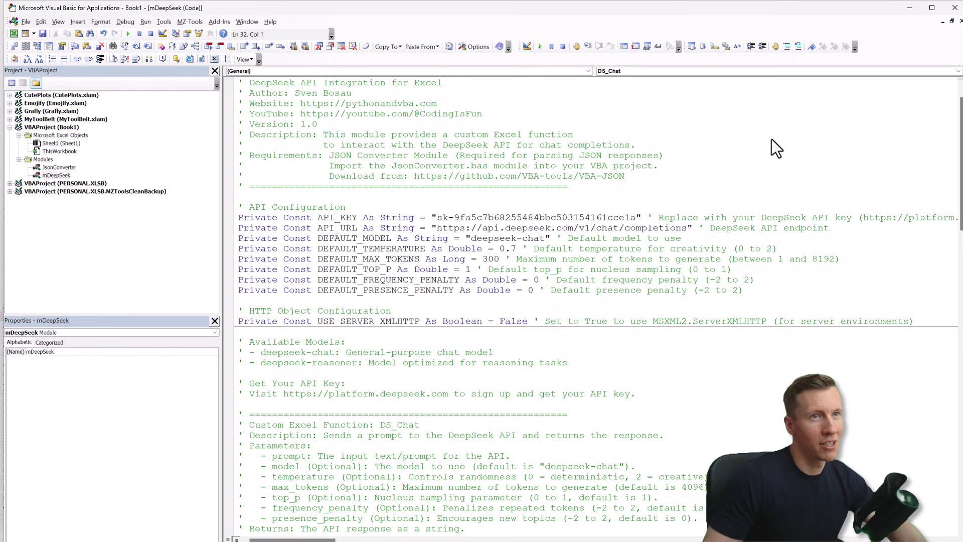
Enter =DS_Chat("Tell me a joke") in K16 to get a DeepSeek joke
left_click(909, 7)
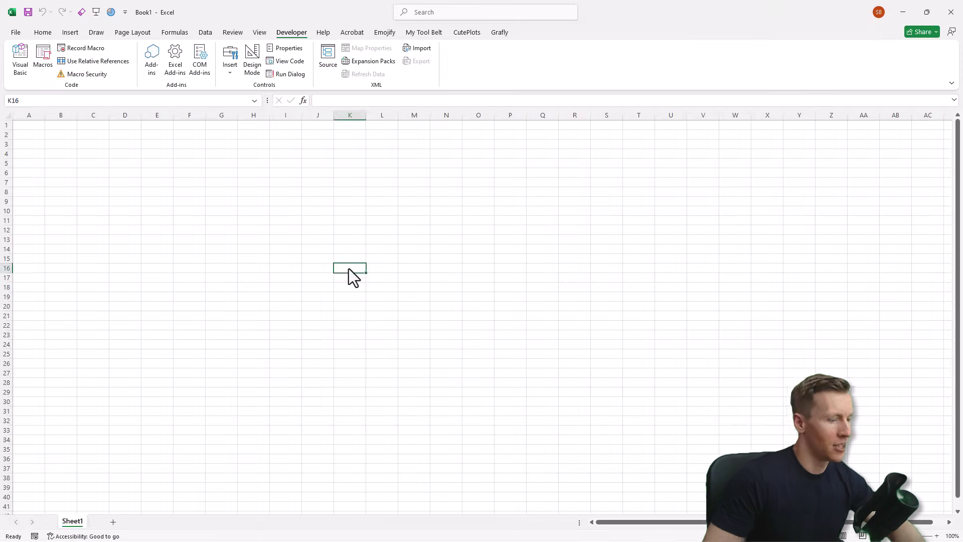
type("=ds")
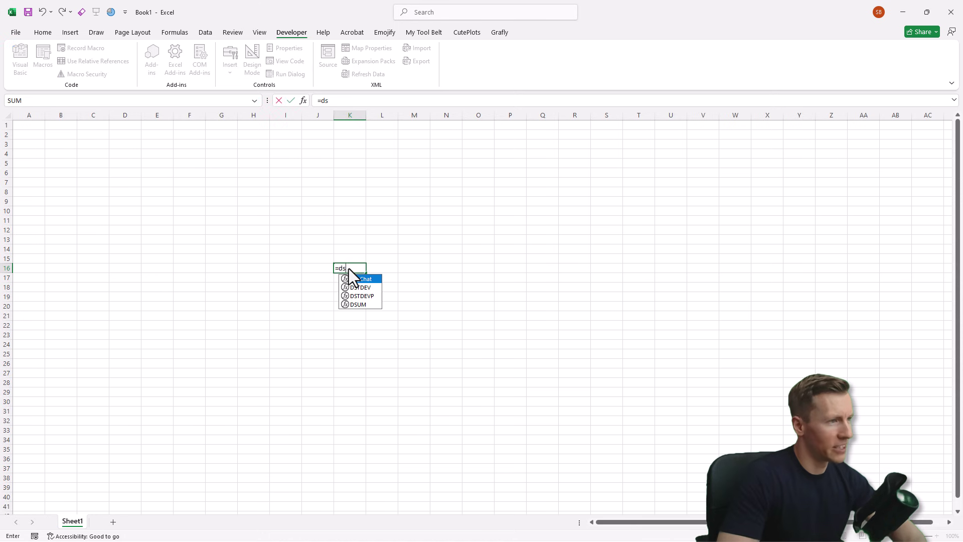
key("Tab")
type("\"Tell")
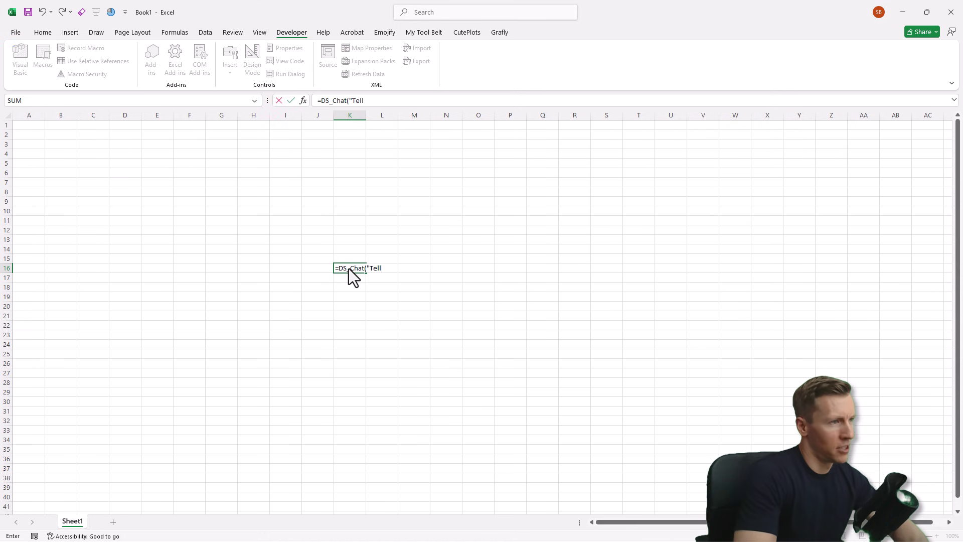
type(" me a joke")
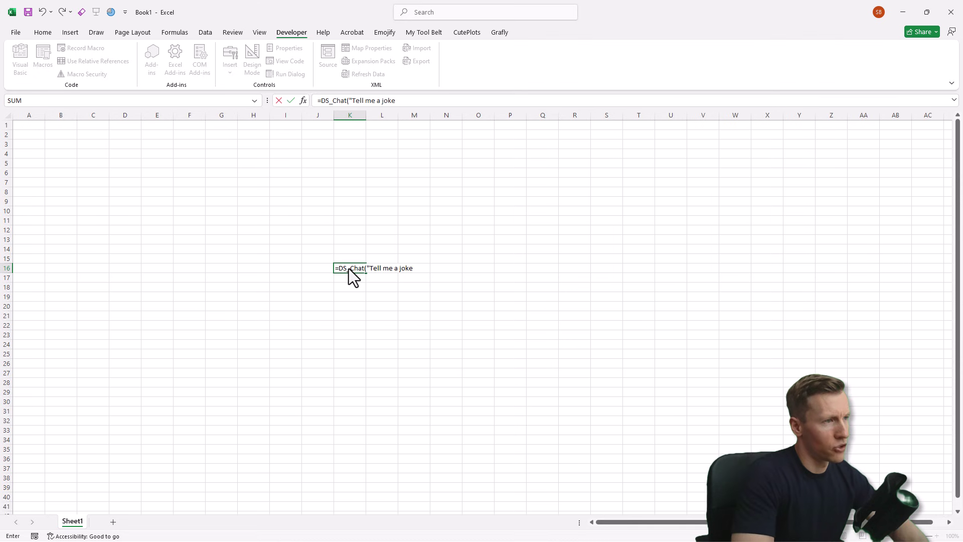
type("\")")
key("Return")
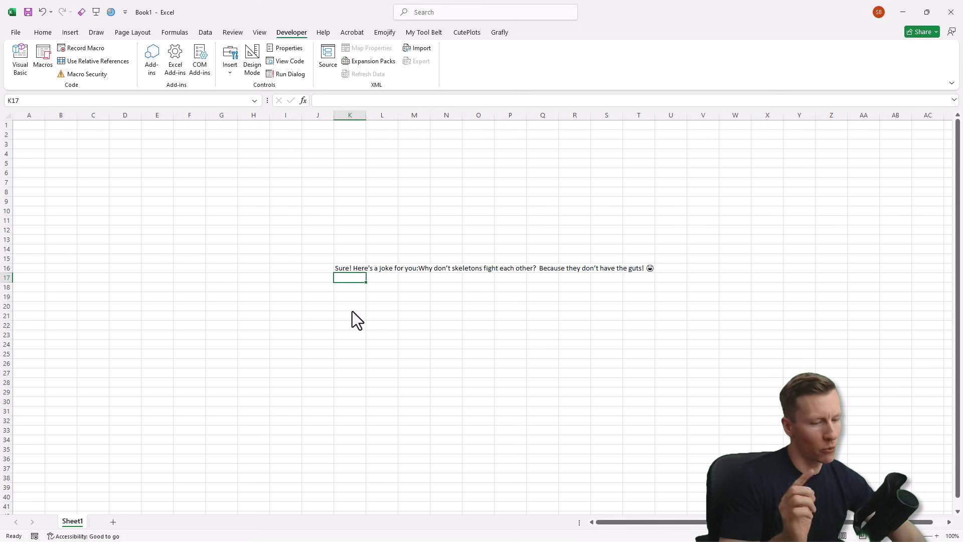
Delete the joke formula from K16
key("Up")
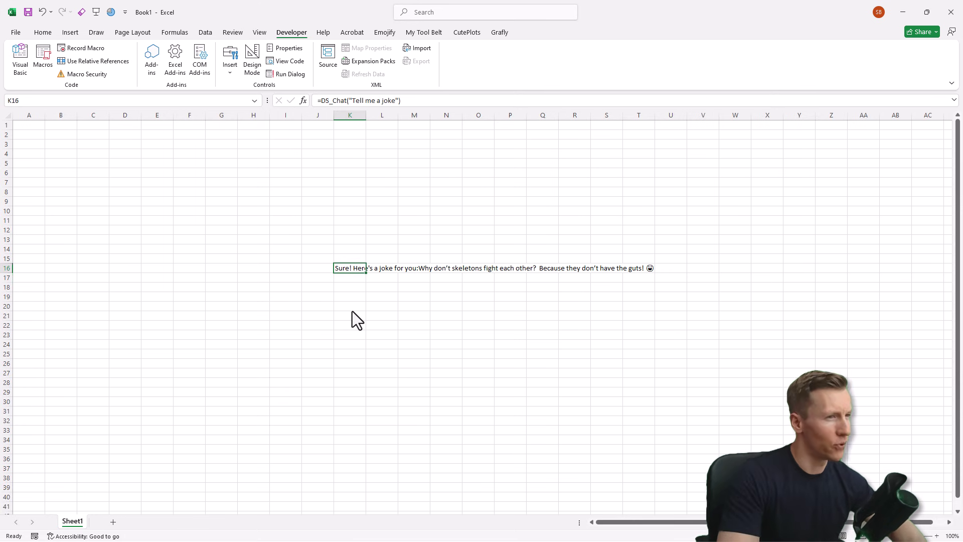
key("Delete")
left_click(353, 310)
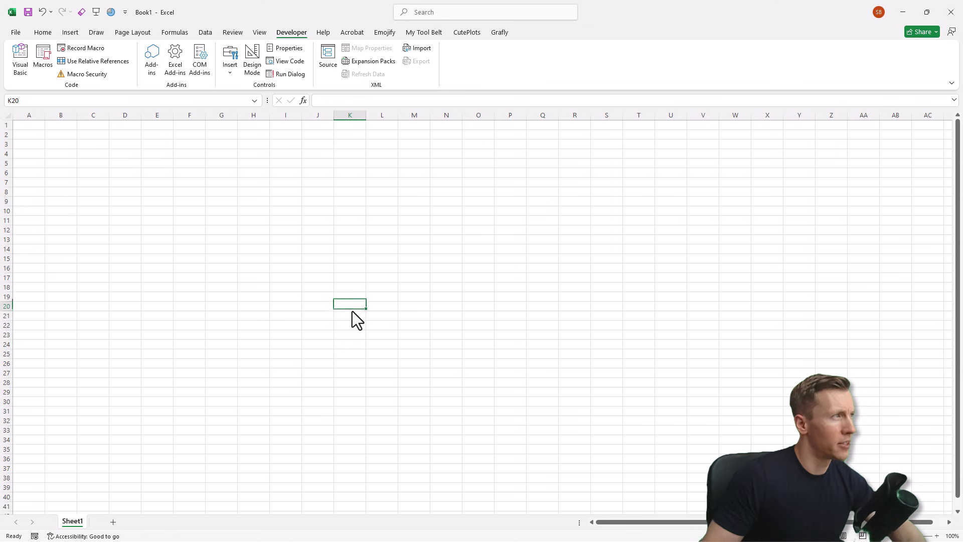
Close the workbook without saving, then record a macro stored in the Personal Macro Workbook
left_click(951, 12)
left_click(523, 329)
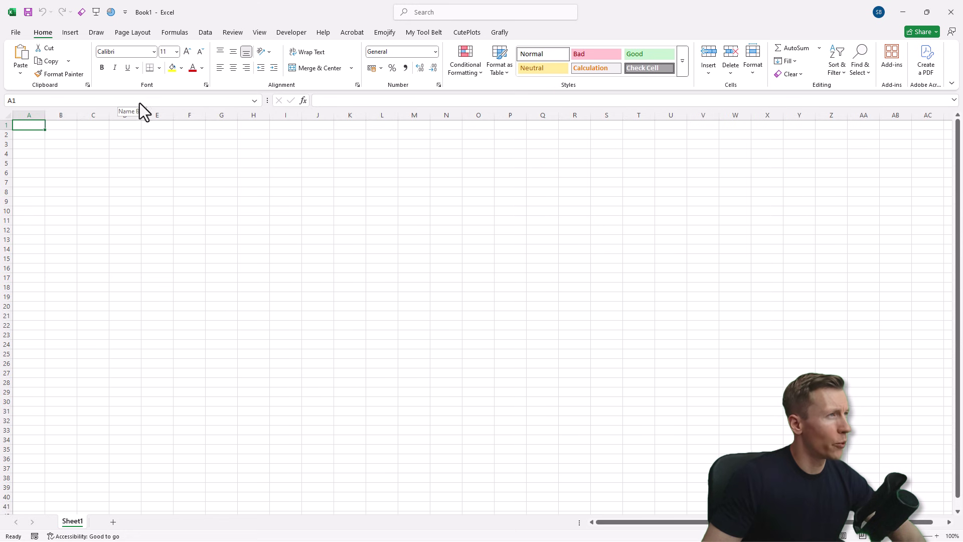
left_click(291, 34)
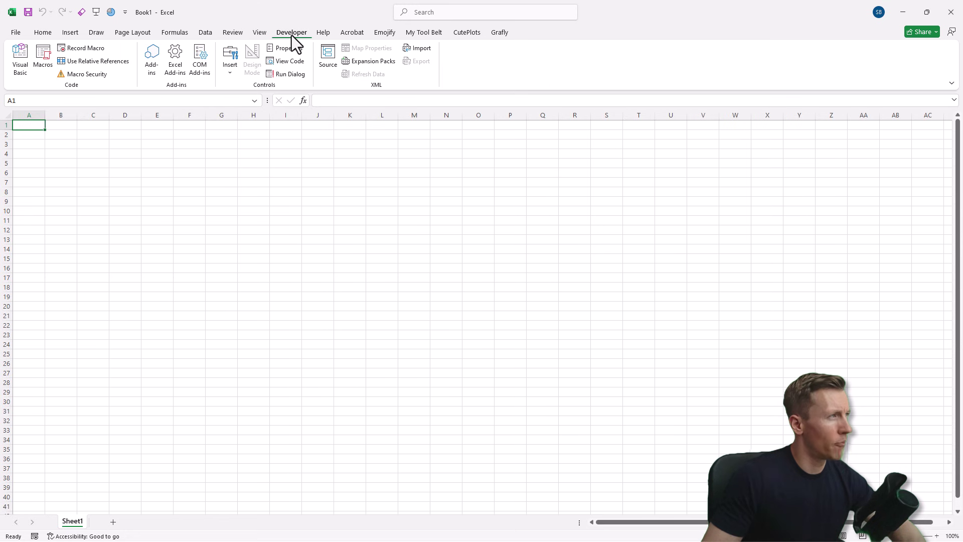
left_click(78, 49)
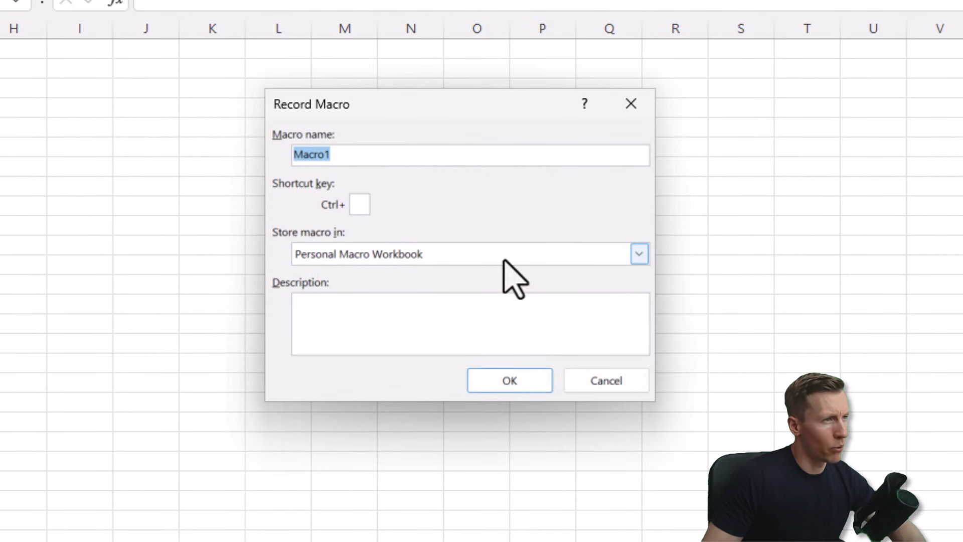
left_click(639, 254)
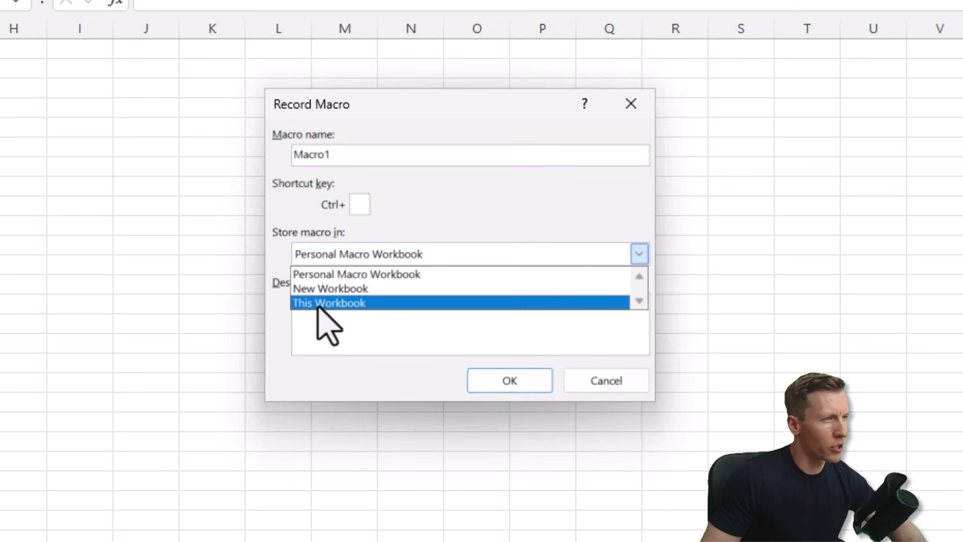
left_click(321, 275)
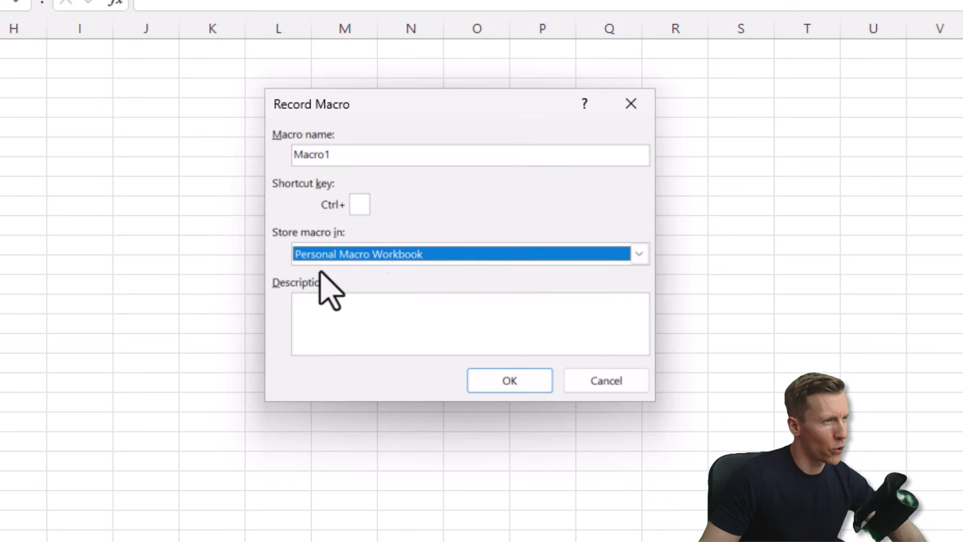
left_click(499, 381)
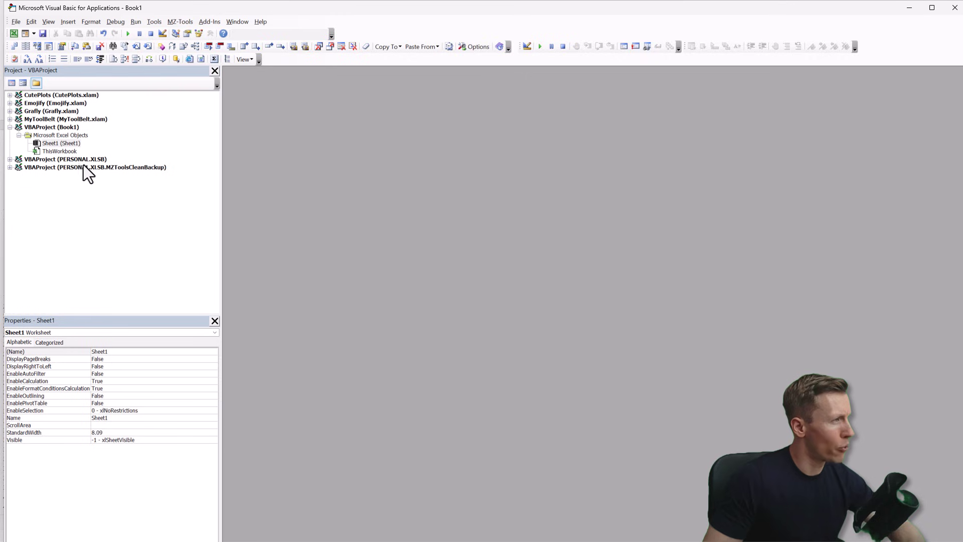
Expand the PERSONAL.XLSB project's Modules and view the recorded Macro1 code in Module1
left_click(10, 160)
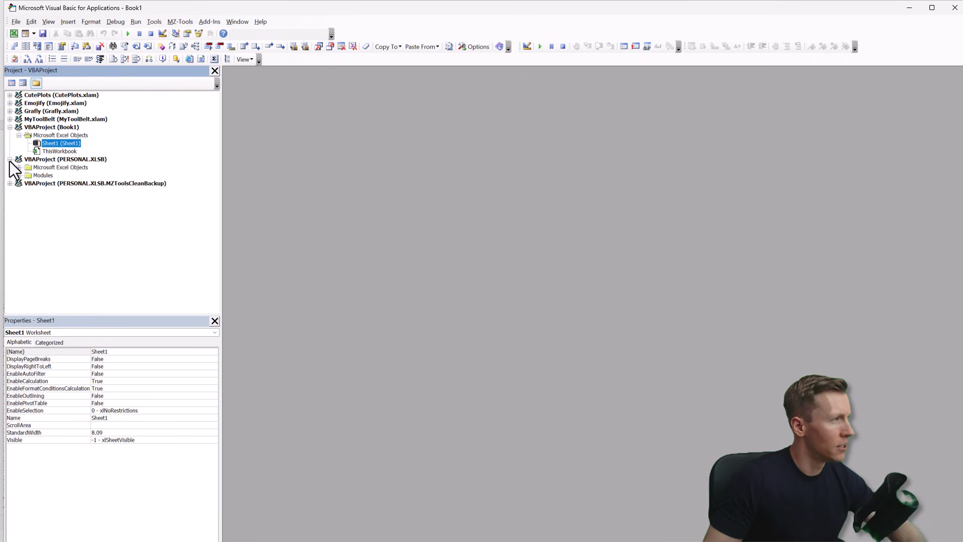
left_click(19, 175)
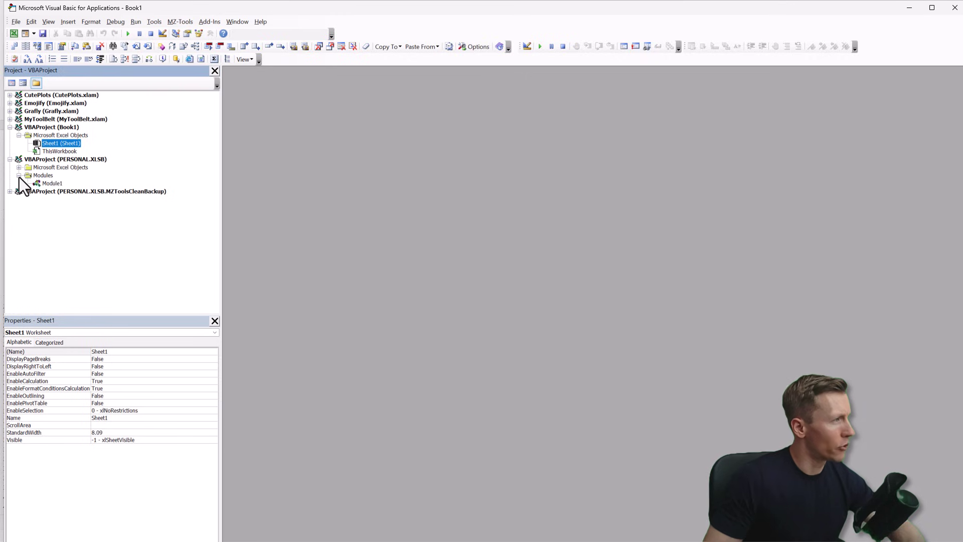
double_click(49, 183)
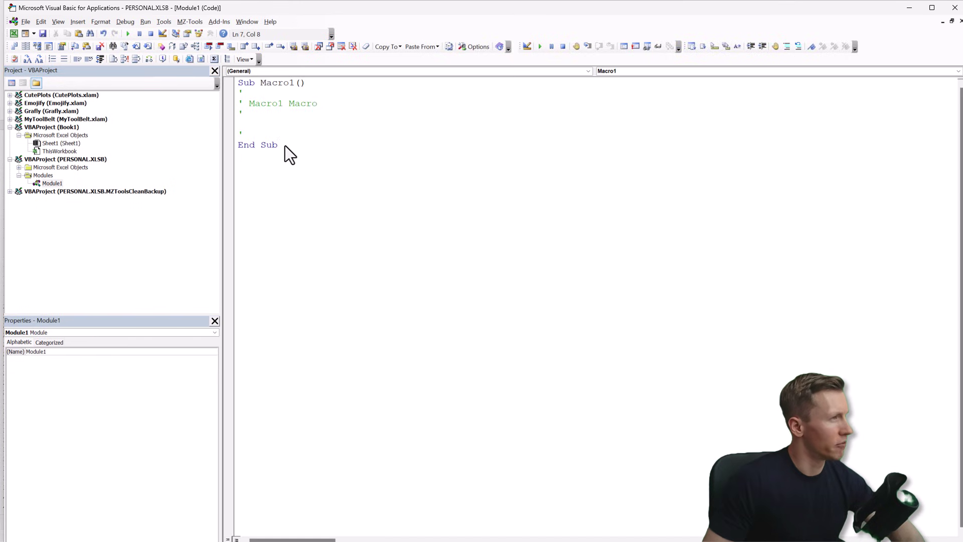
left_click_drag(285, 145, 235, 80)
left_click(302, 138)
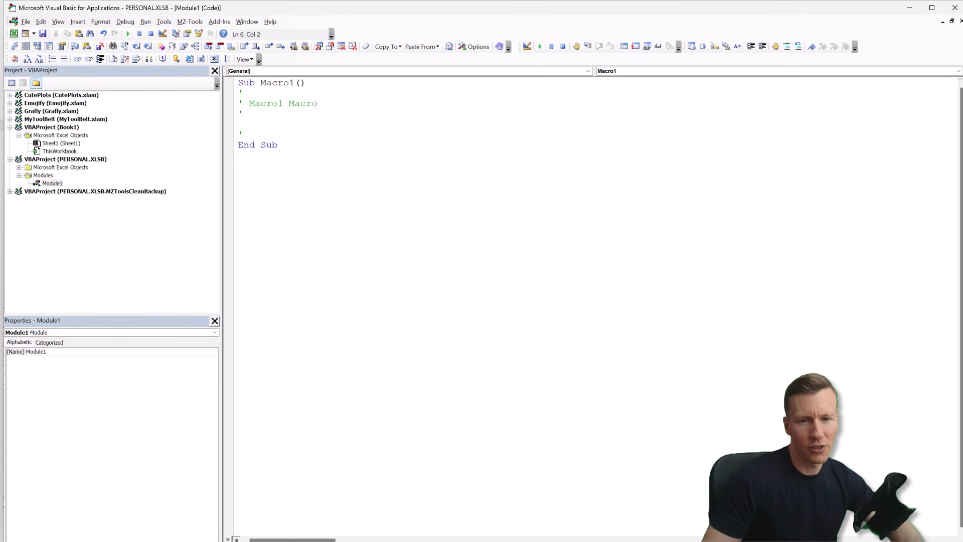
Drag mDeepSeek.bas and JsonConverter.bas from Downloads into the PERSONAL.XLSB project
key("alt+Tab")
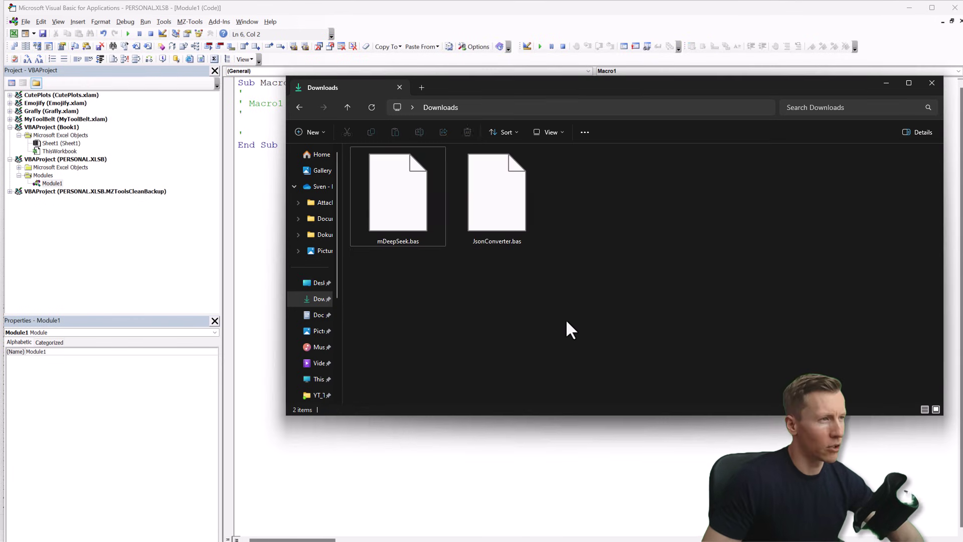
mouse_move(654, 320)
left_mouse_down()
mouse_move(391, 201)
mouse_move(54, 184)
left_mouse_up()
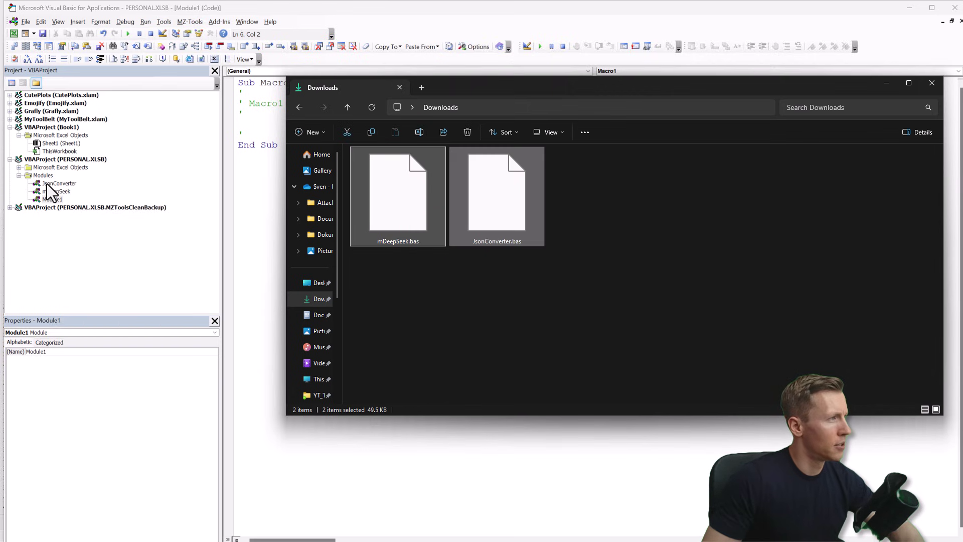
left_click(751, 233)
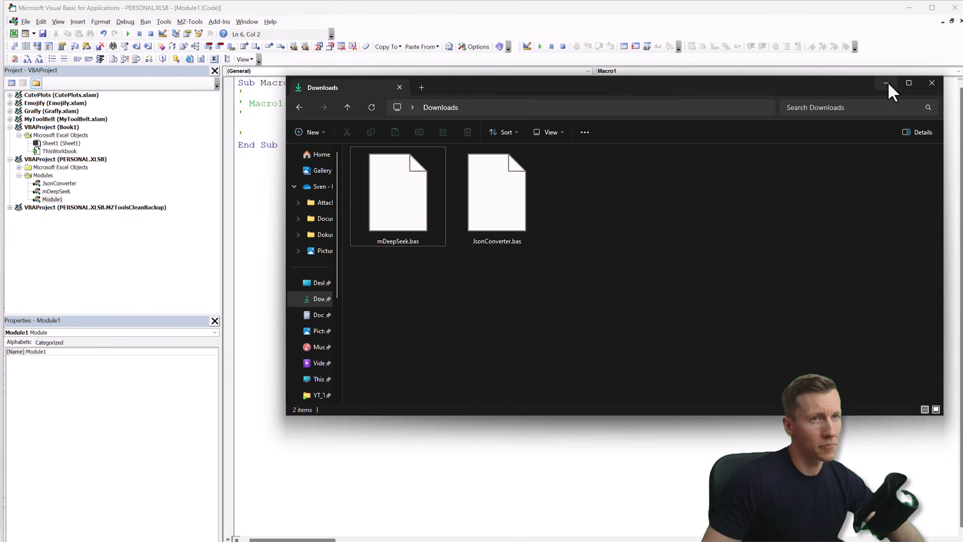
left_click(887, 82)
Compile PERSONAL.XLSB and add a reference to the Microsoft Scripting Runtime library
left_click(74, 160)
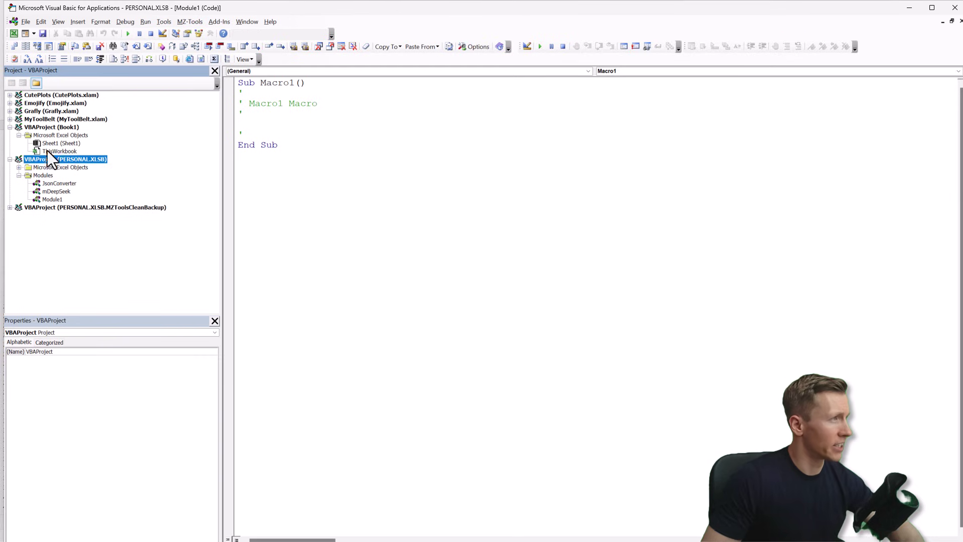
left_click(126, 22)
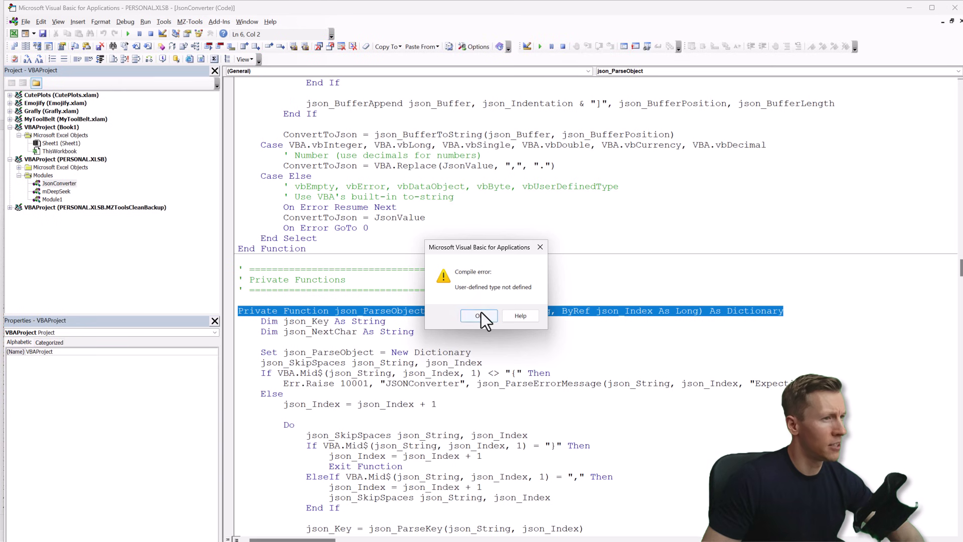
left_click(479, 316)
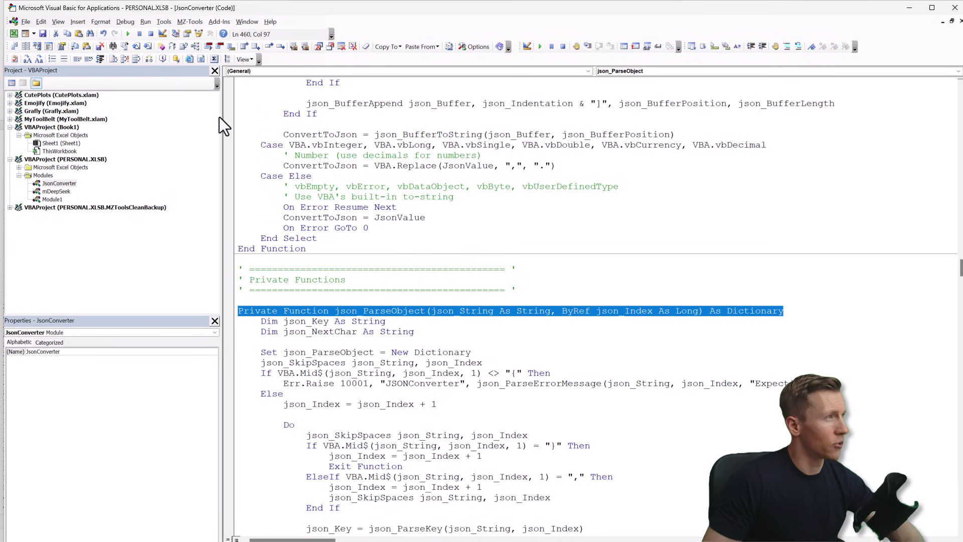
left_click(162, 21)
left_click(174, 31)
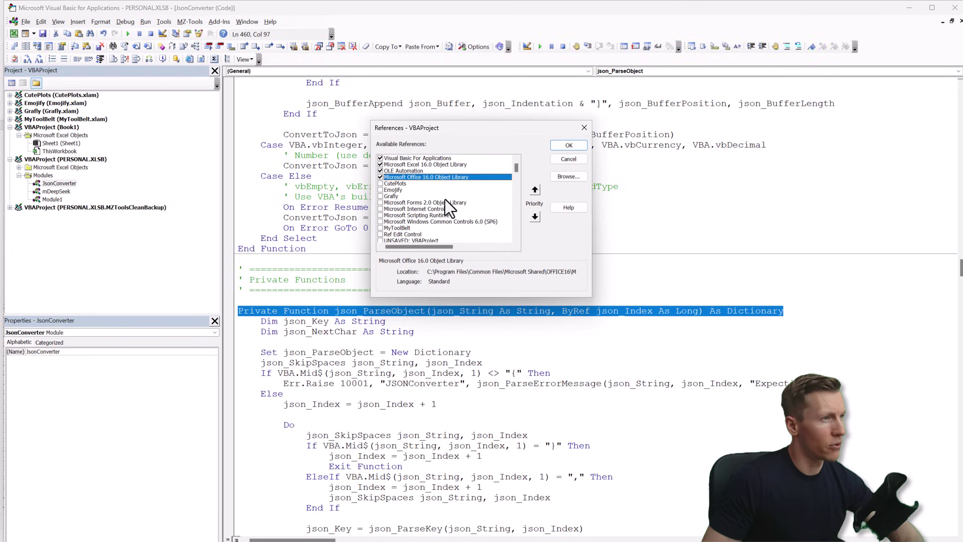
left_click(381, 215)
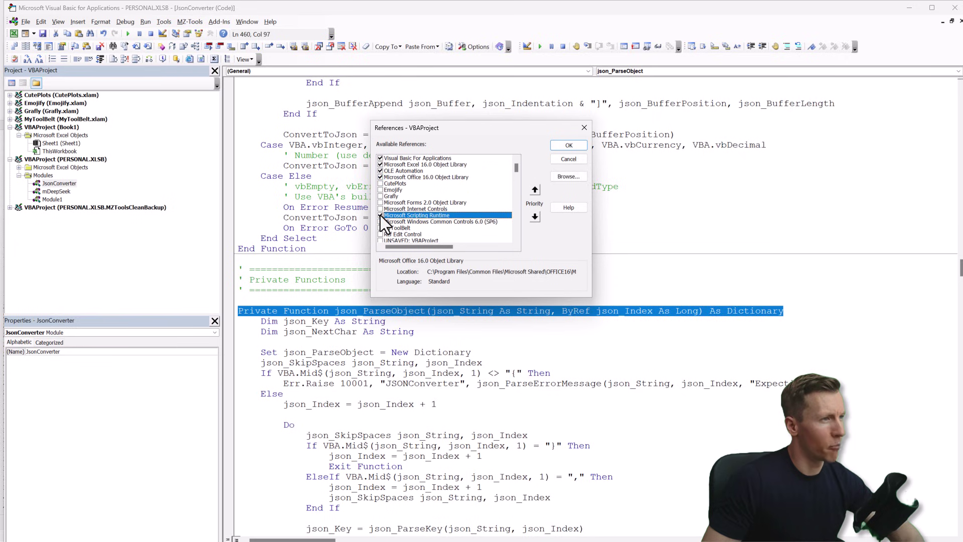
left_click(567, 146)
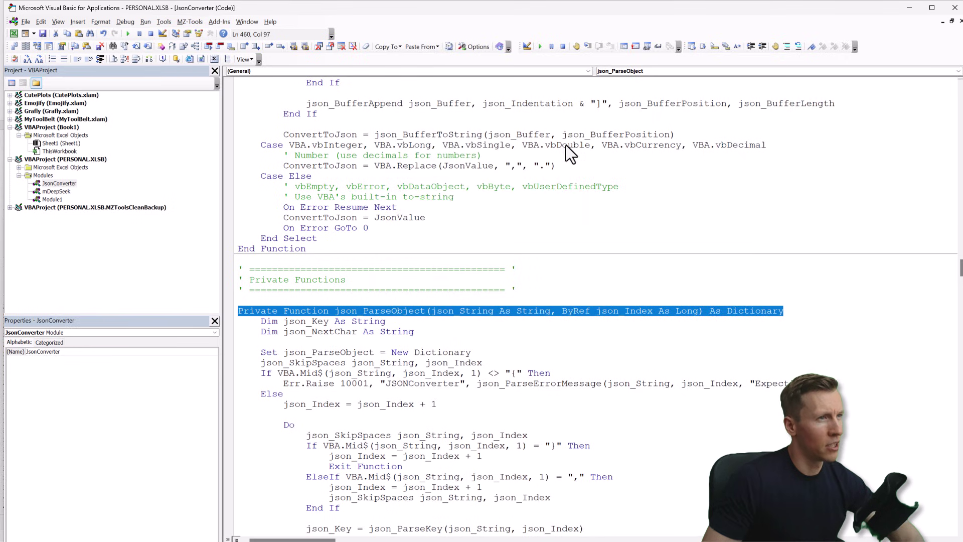
Recompile the project and paste the DeepSeek API key into mDeepSeek's API_KEY constant
left_click(132, 19)
left_click(137, 37)
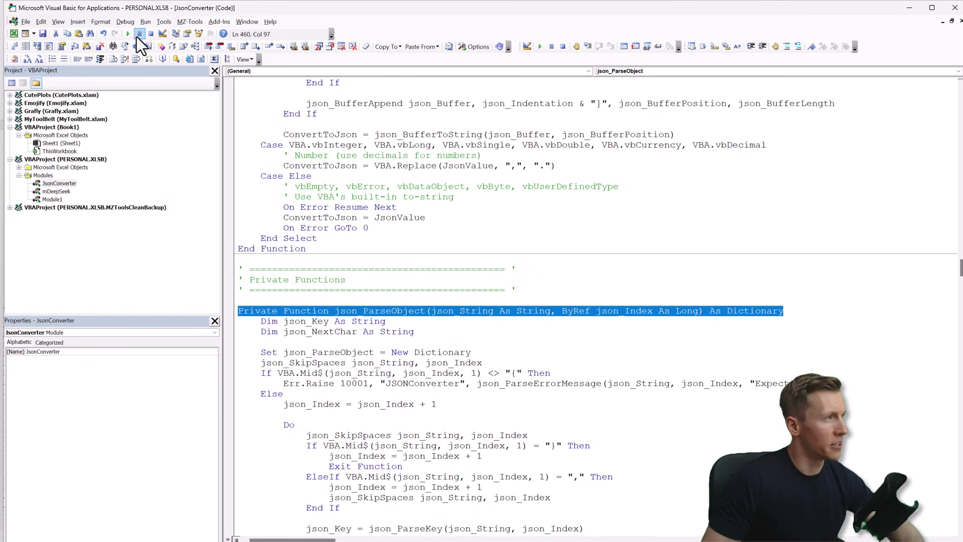
left_click(477, 218)
double_click(50, 193)
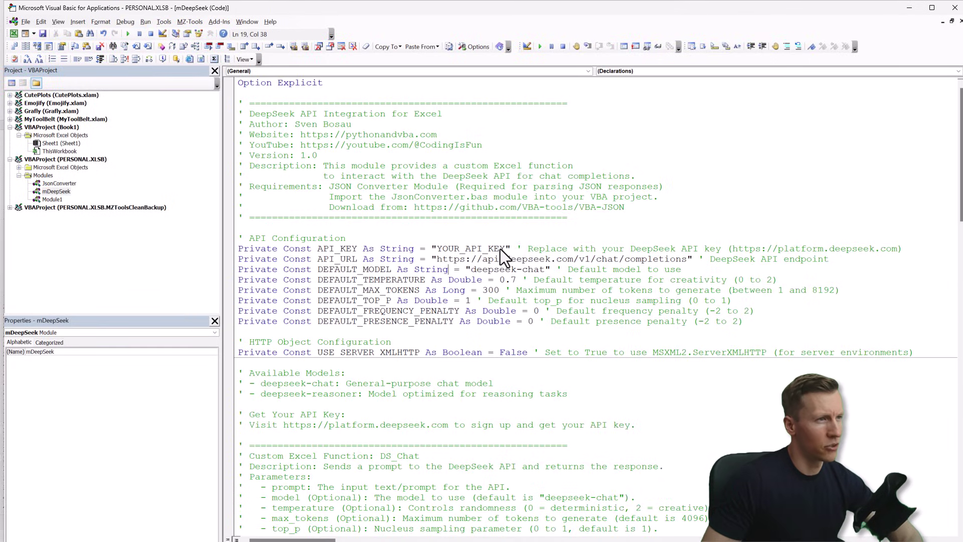
key("ctrl+v")
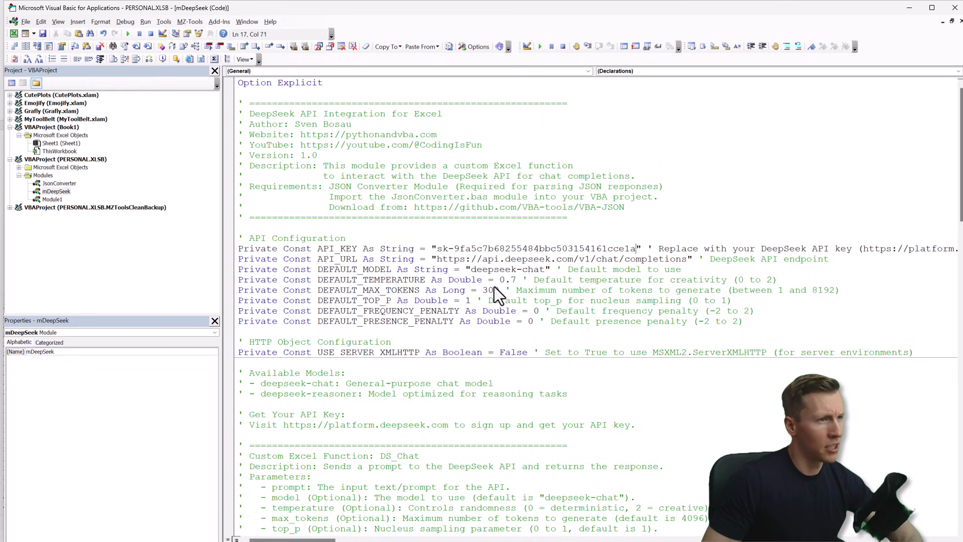
left_click(553, 298)
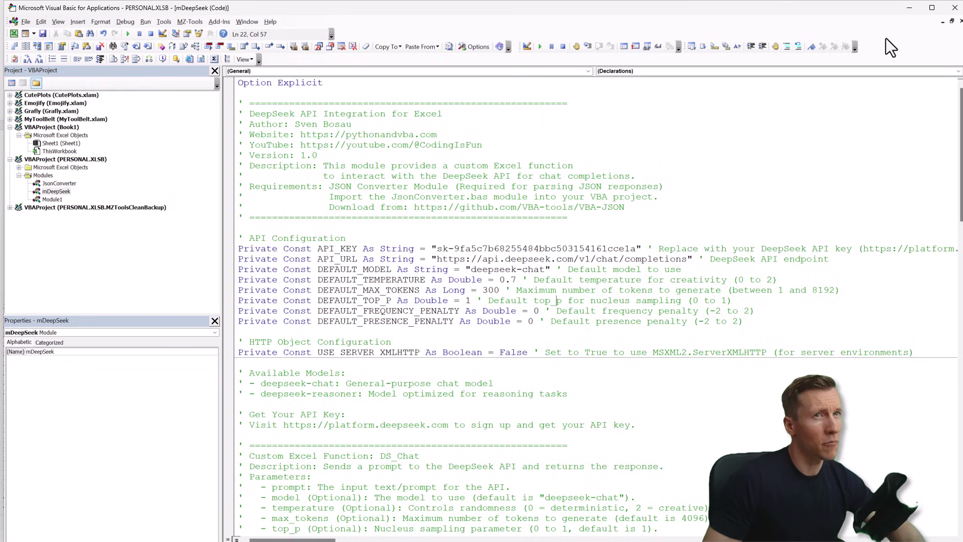
Close the VBA editor and quit Excel, saving the Personal Macro Workbook changes
left_click(955, 7)
left_click(571, 207)
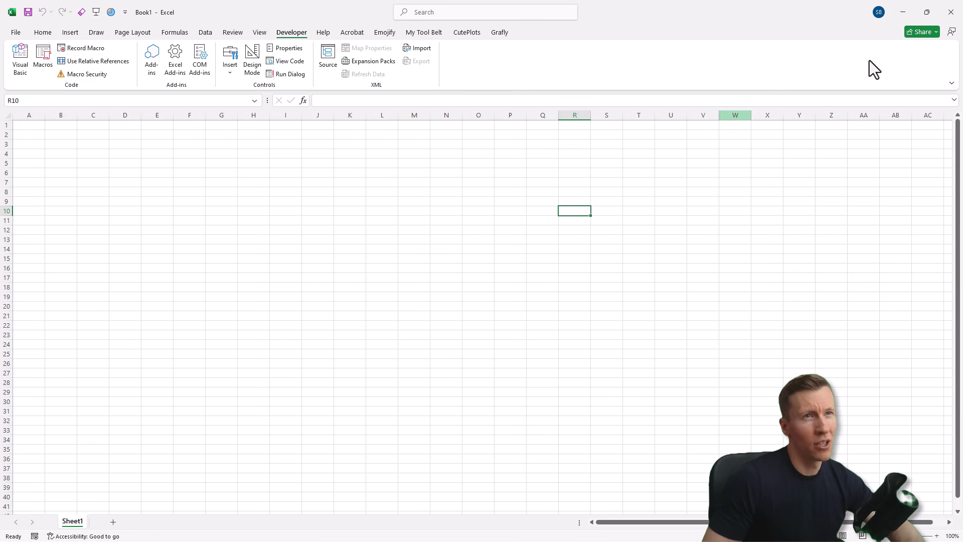
left_click(949, 18)
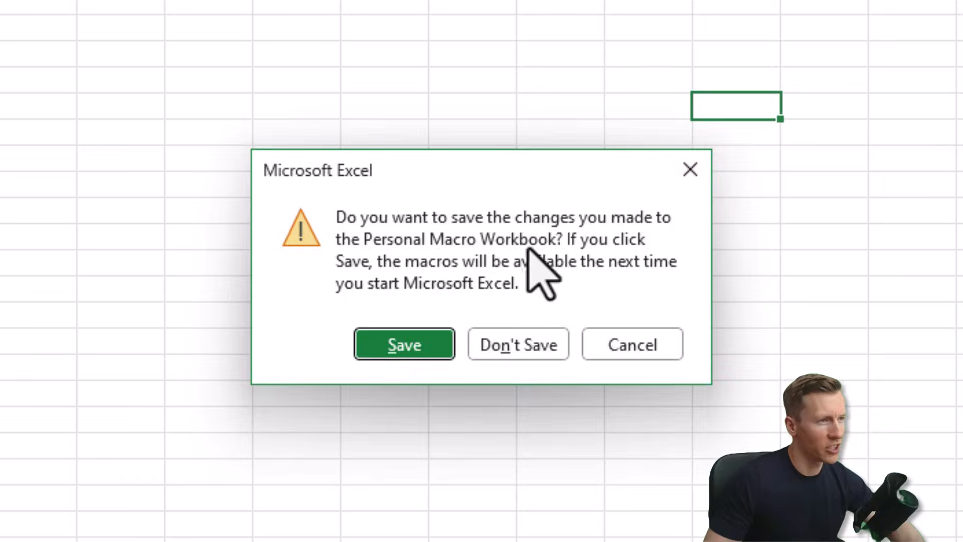
left_click(420, 352)
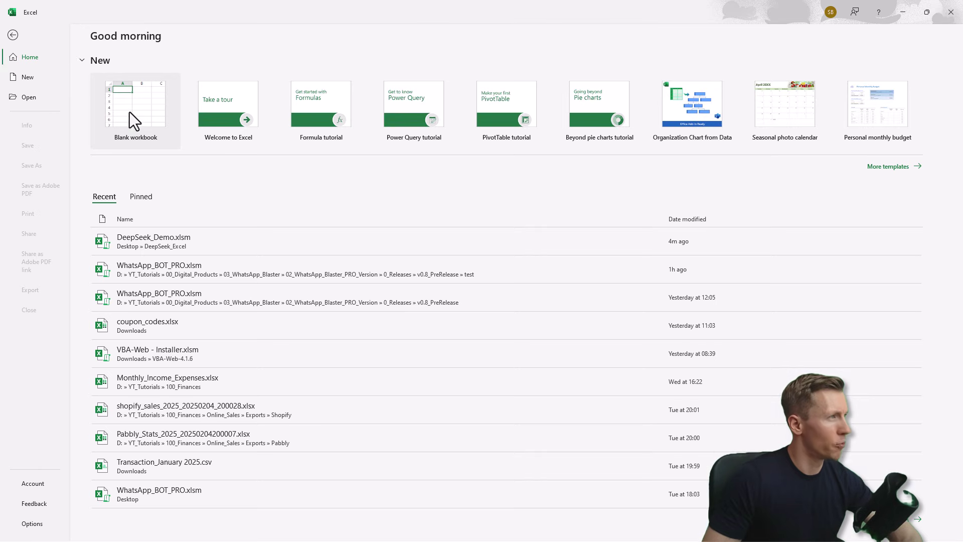
In a new blank workbook, enter =Personal.xlsb!ds_chat("Tell me a joke about Excel") in G6
left_click(129, 112)
left_click(228, 171)
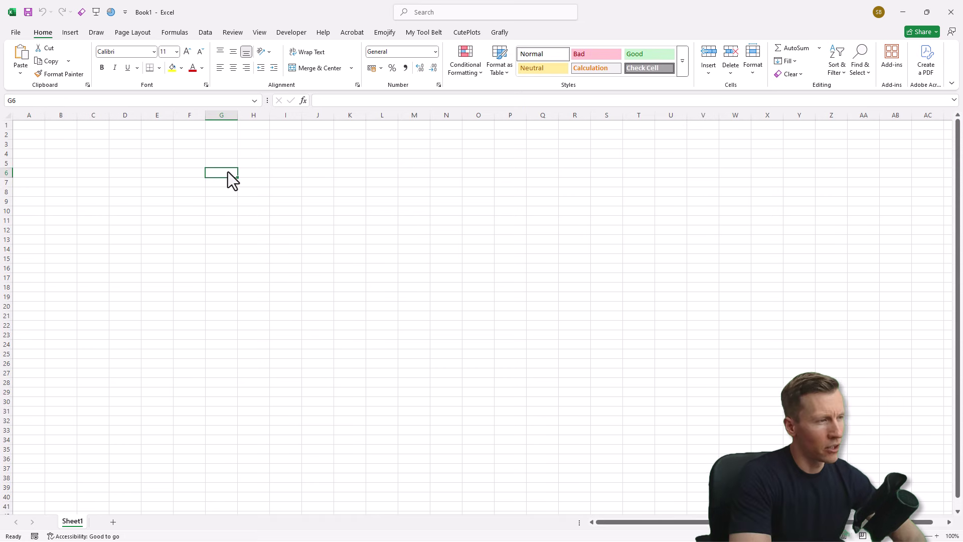
type("=ds")
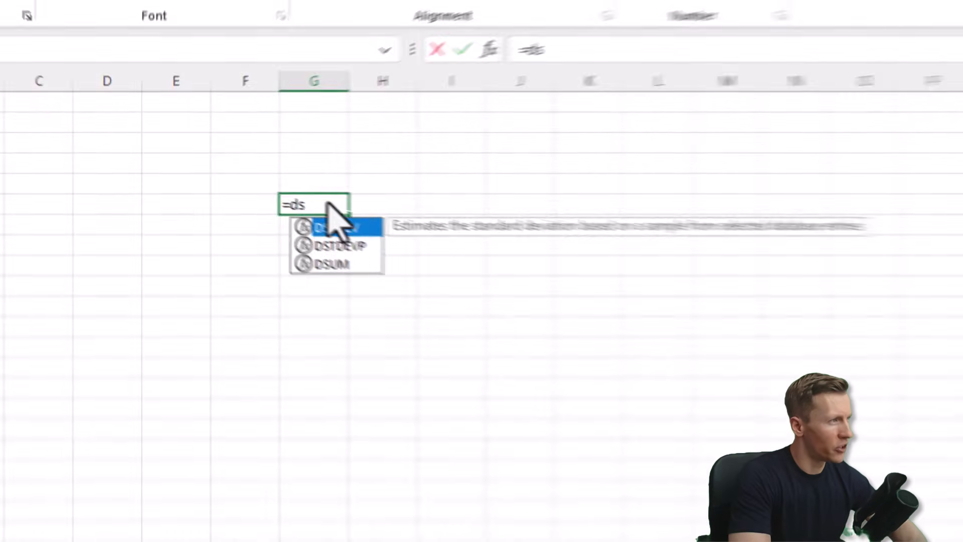
key("BackSpace")
key("BackSpace")
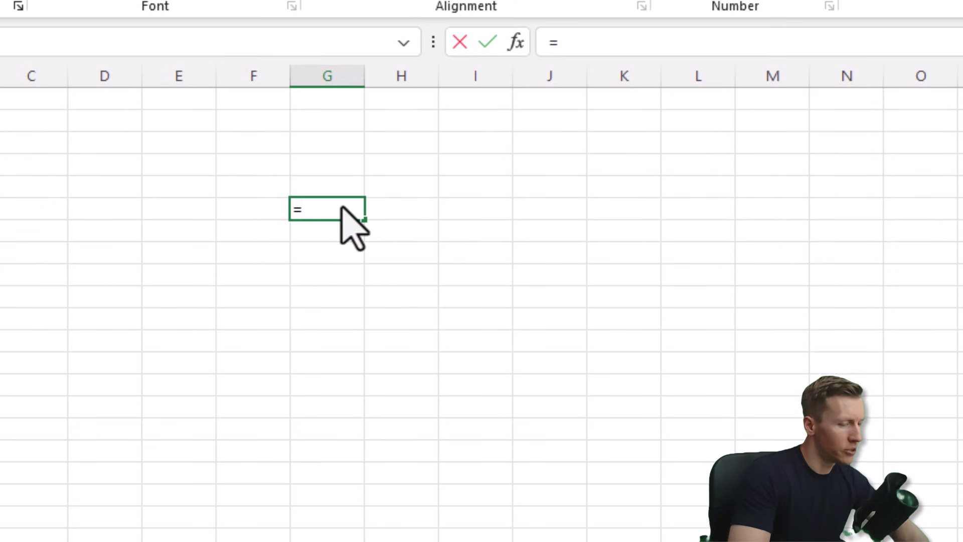
type("Persona")
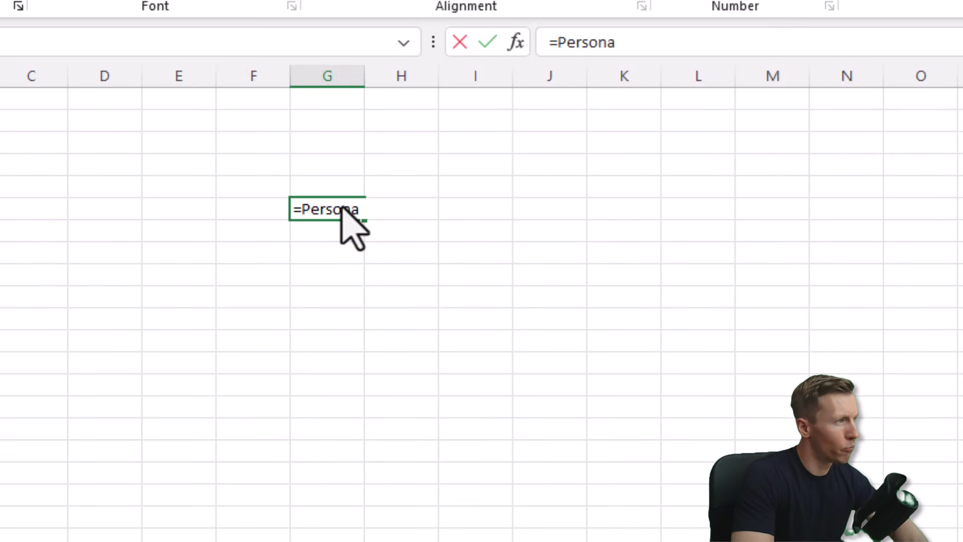
type("l.xls")
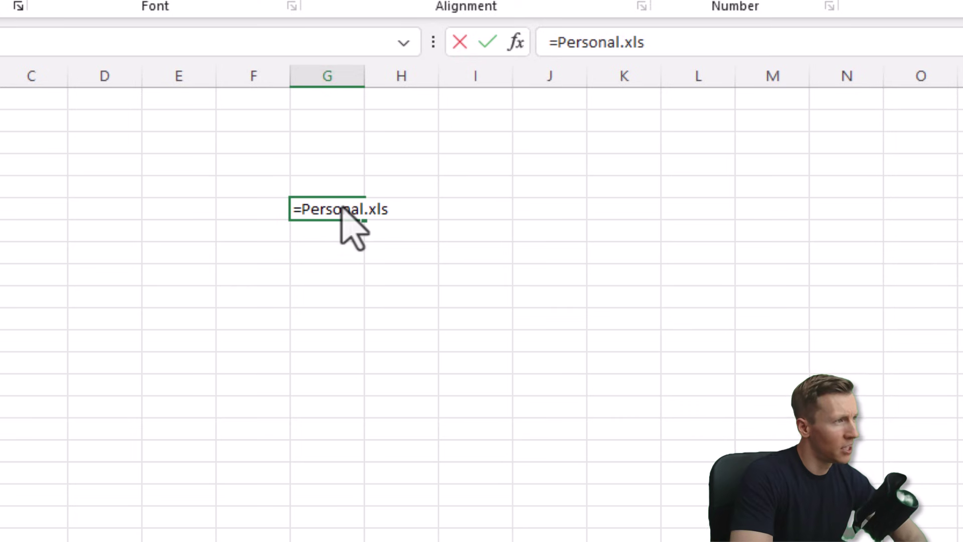
type("b!")
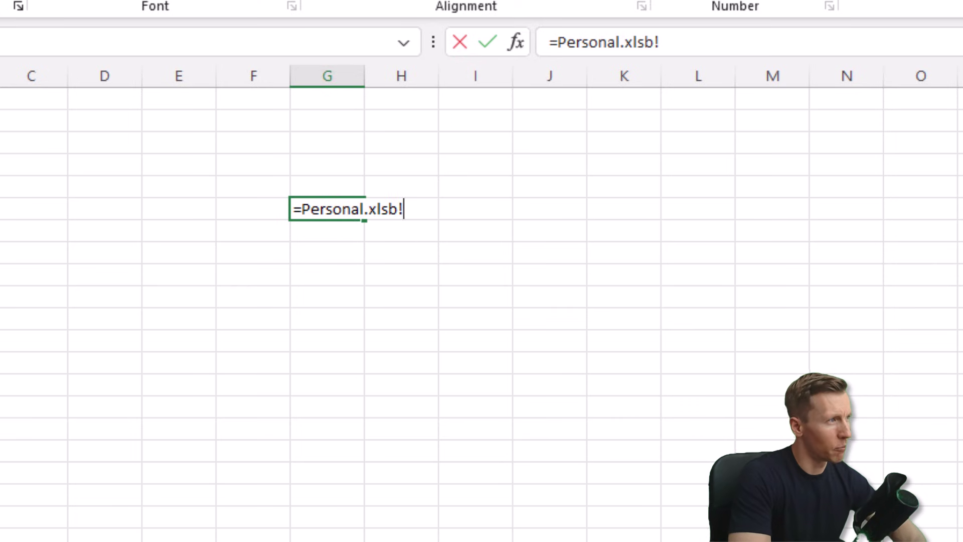
type("ds")
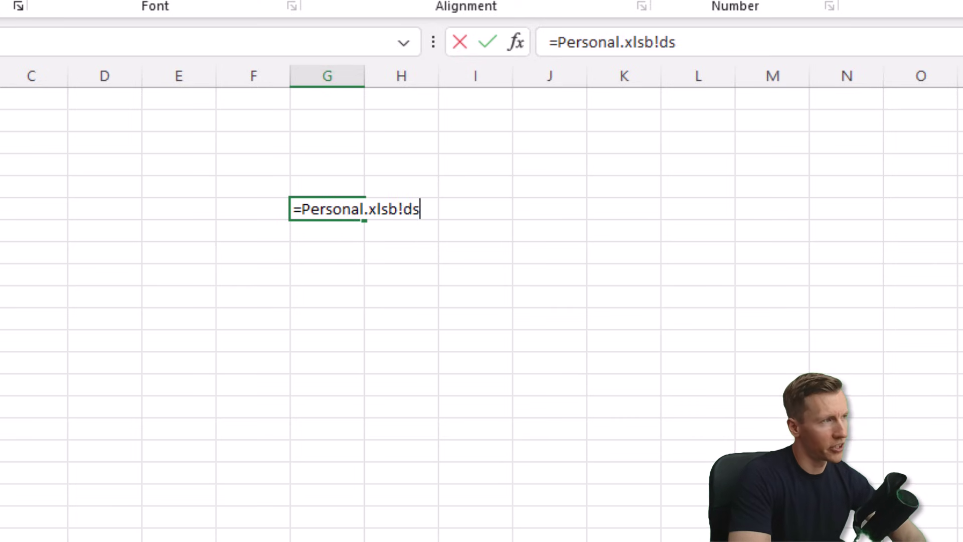
type("_chat")
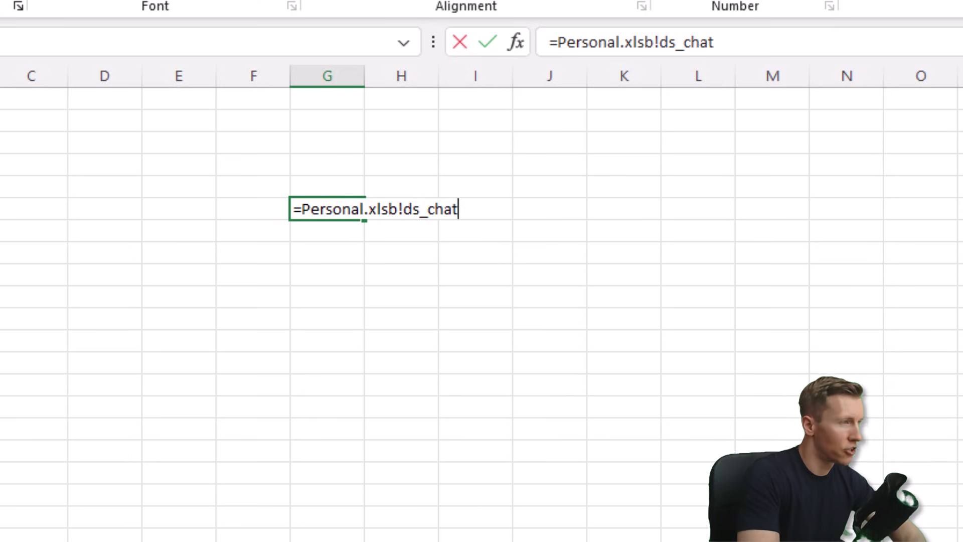
type("(\"Tell")
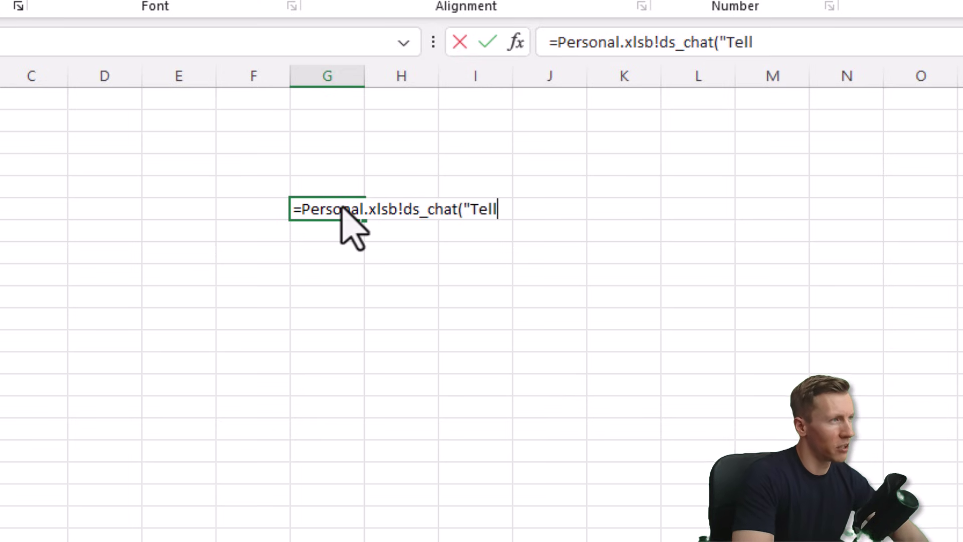
type(" me a ")
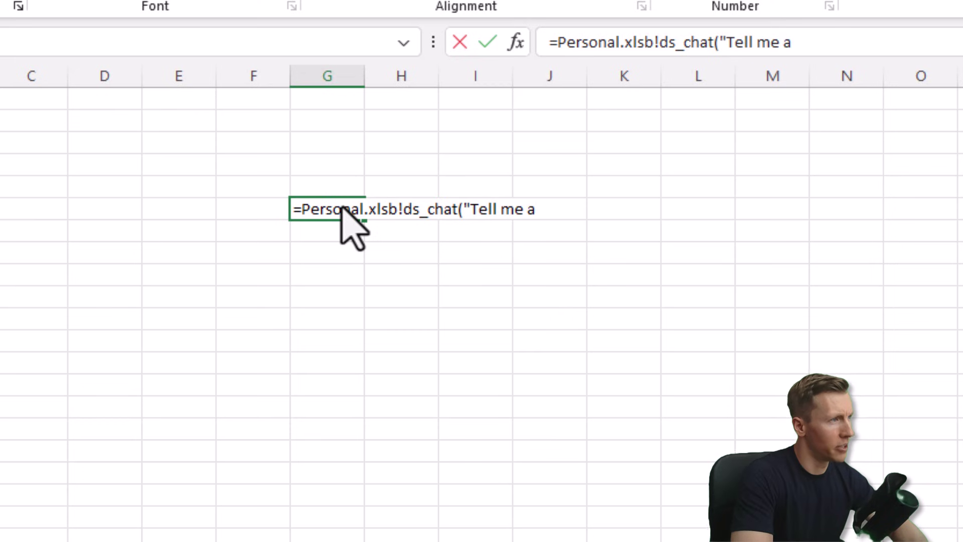
type("joke ab")
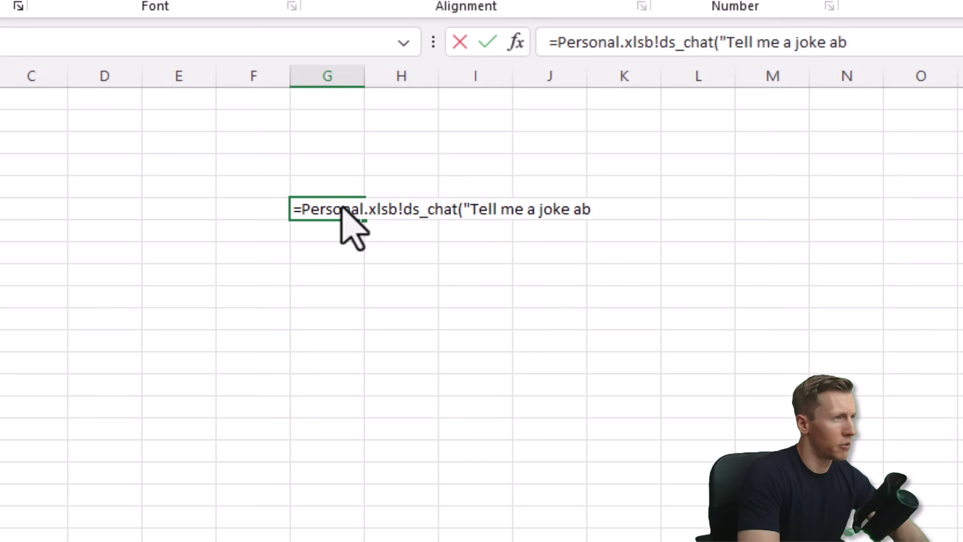
type("out Excel")
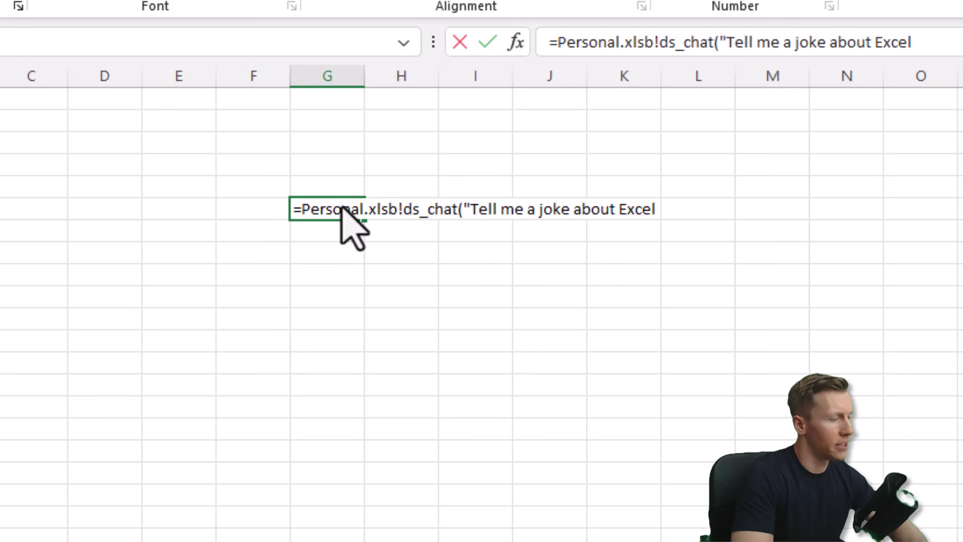
type("\"(")
key("Return")
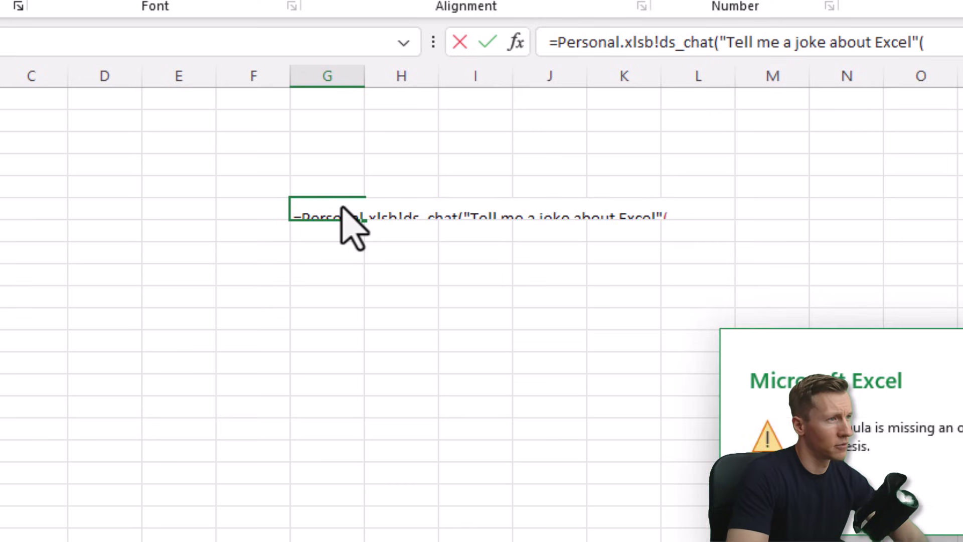
Fix the formula's stray parenthesis so G6 commits and returns the joke
key("Return")
left_click(947, 54)
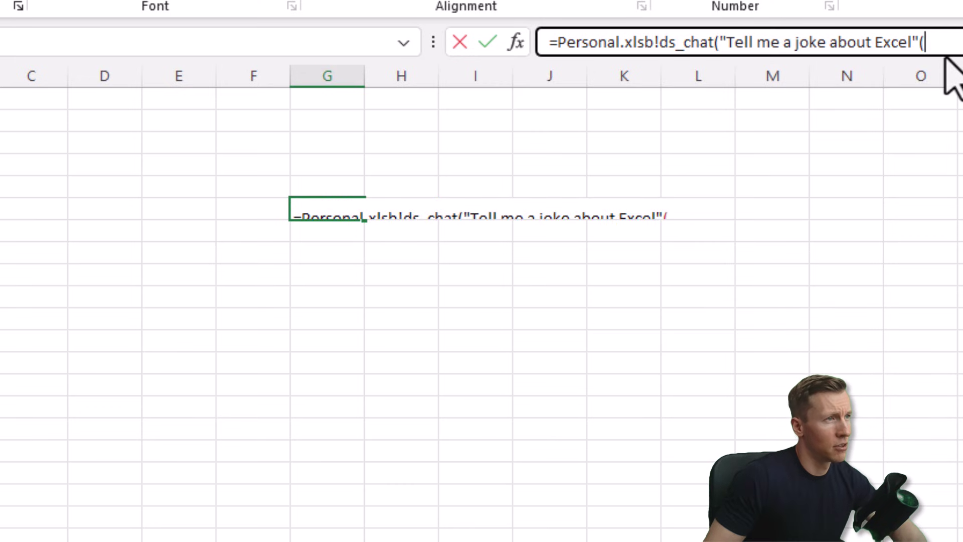
key("BackSpace")
type(")")
key("Return")
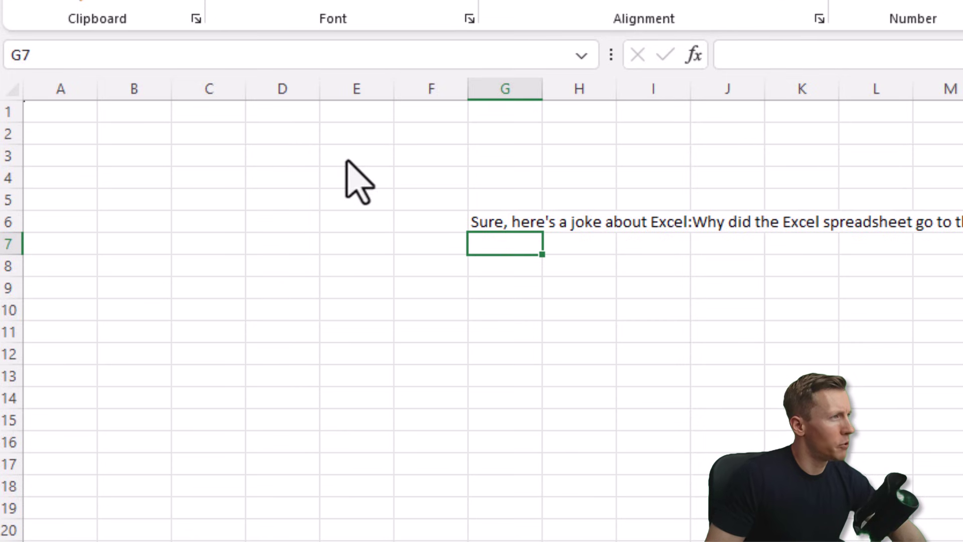
Widen column E, fill E3 yellow, and name it DS_API_KEY
left_click(364, 151)
mouse_move(394, 98)
left_mouse_down()
mouse_move(506, 108)
mouse_move(510, 129)
left_mouse_up()
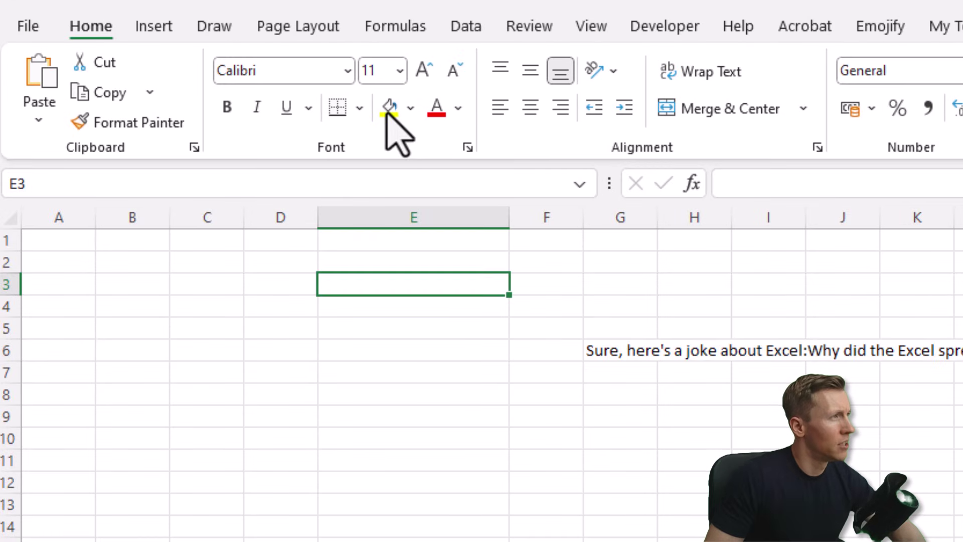
left_click(389, 107)
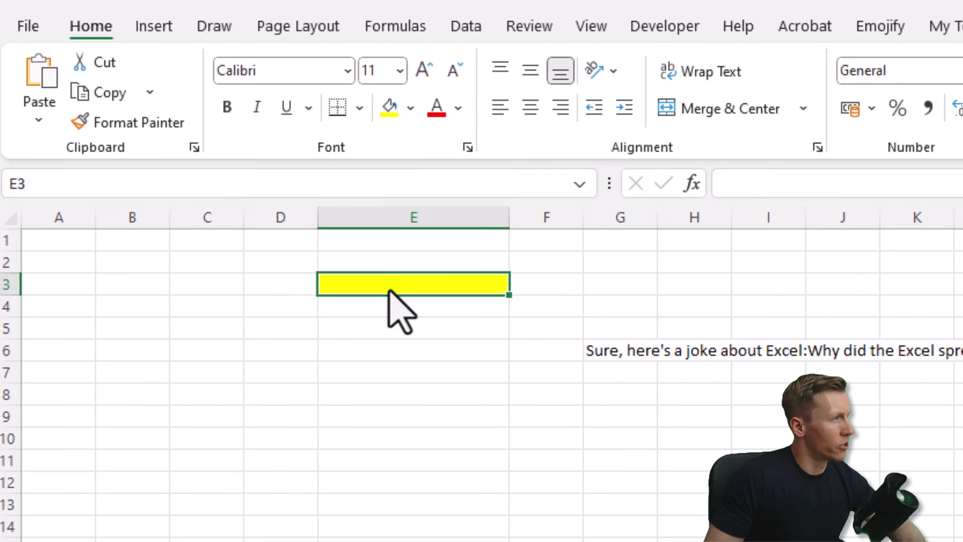
left_click(135, 190)
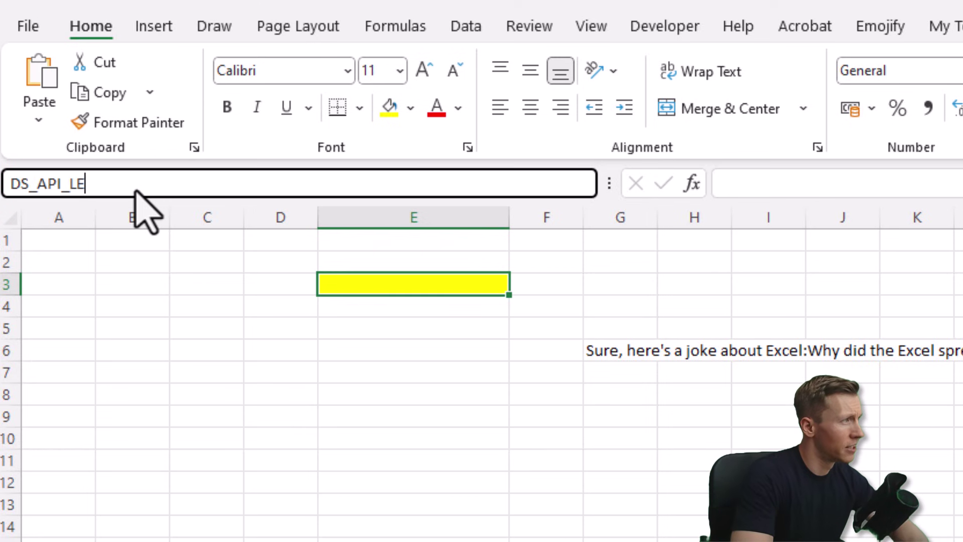
key("Return")
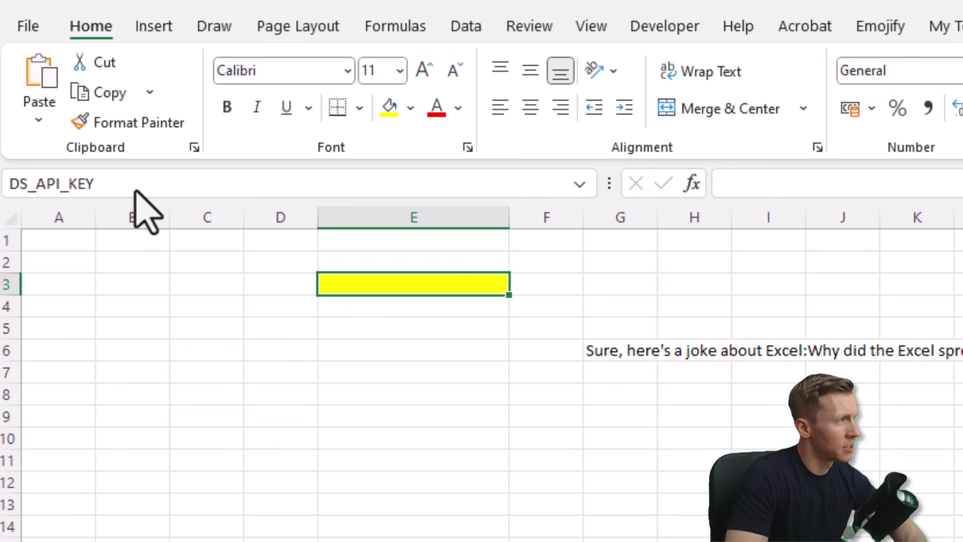
Enter a placeholder API key value into the DS_API_KEY cell E3
left_click(410, 391)
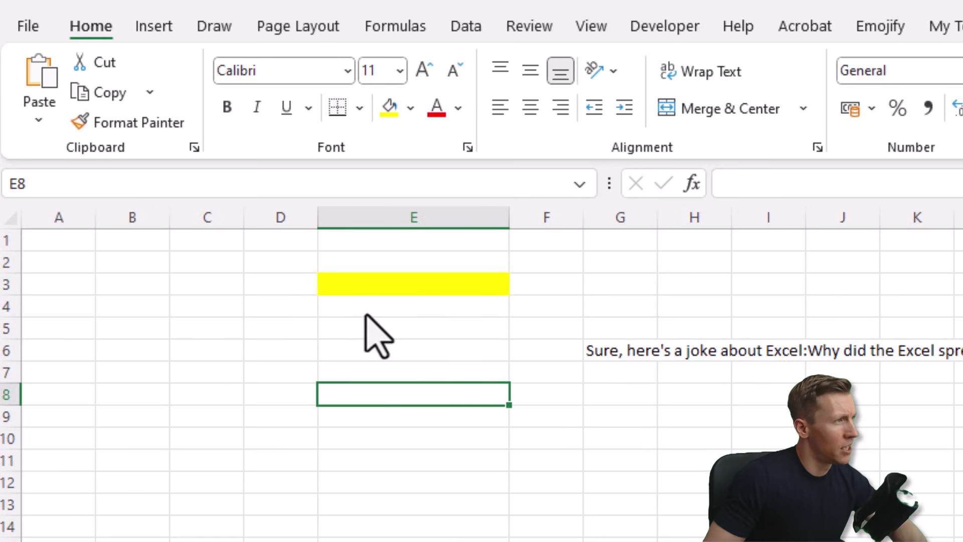
left_click(379, 294)
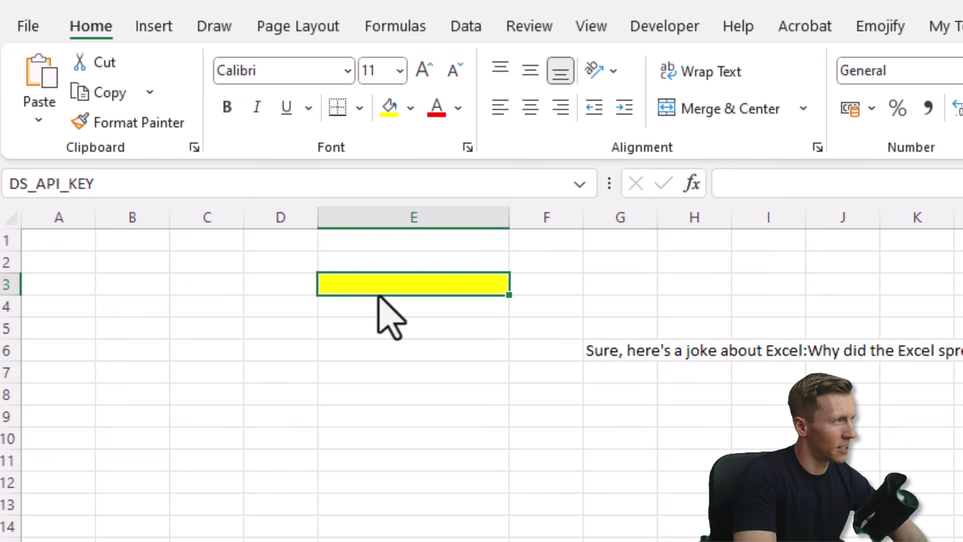
type("asdhjahsdjasd")
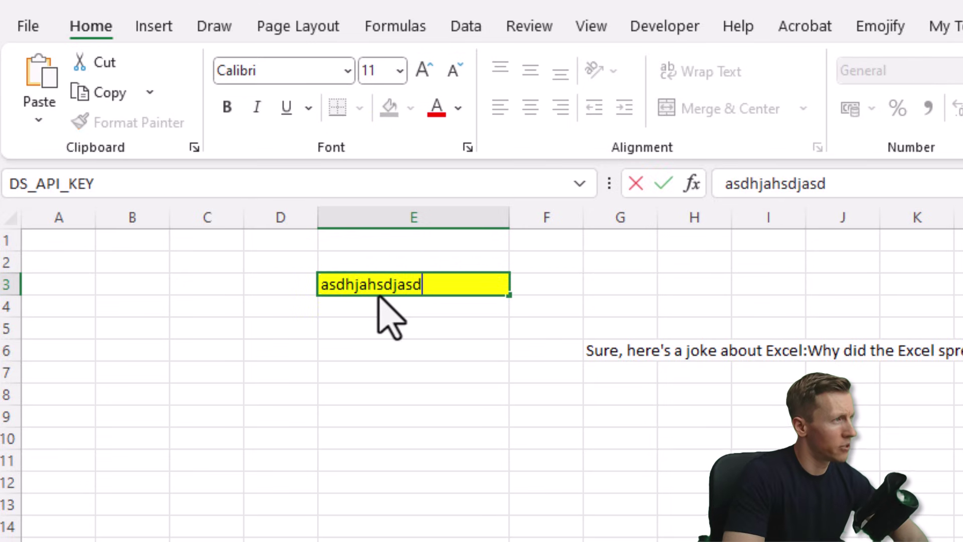
key("Return")
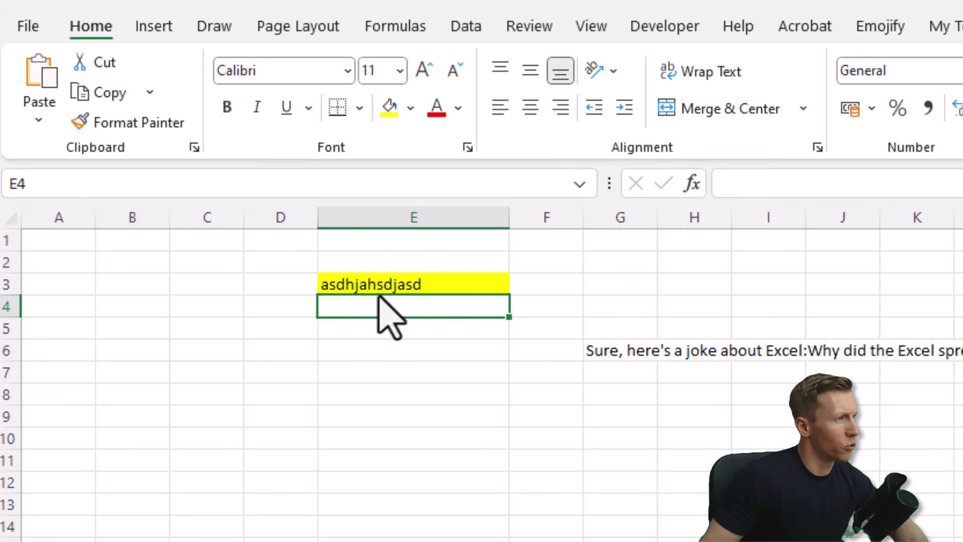
Re-enter the G6 formula to recalculate the joke with the new key
left_click(611, 354)
double_click(630, 353)
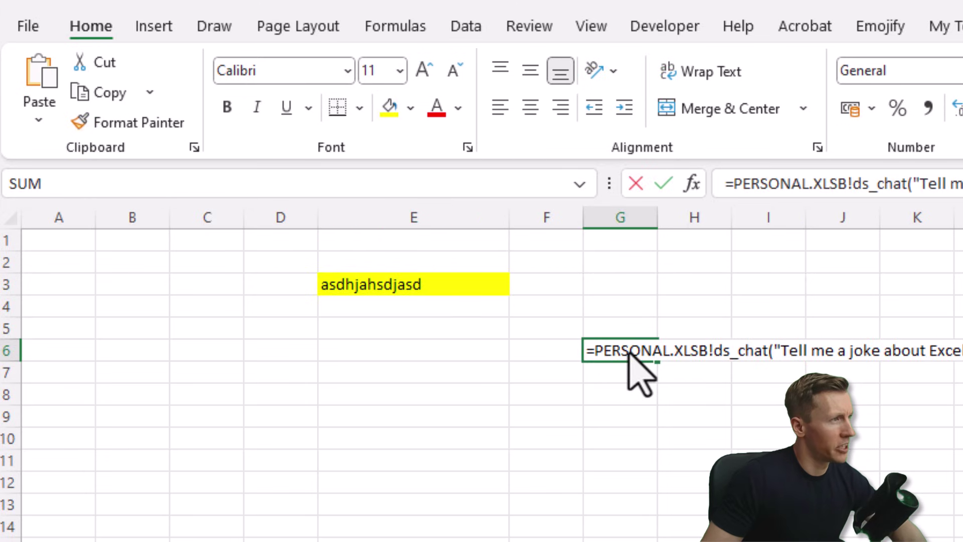
key("Return")
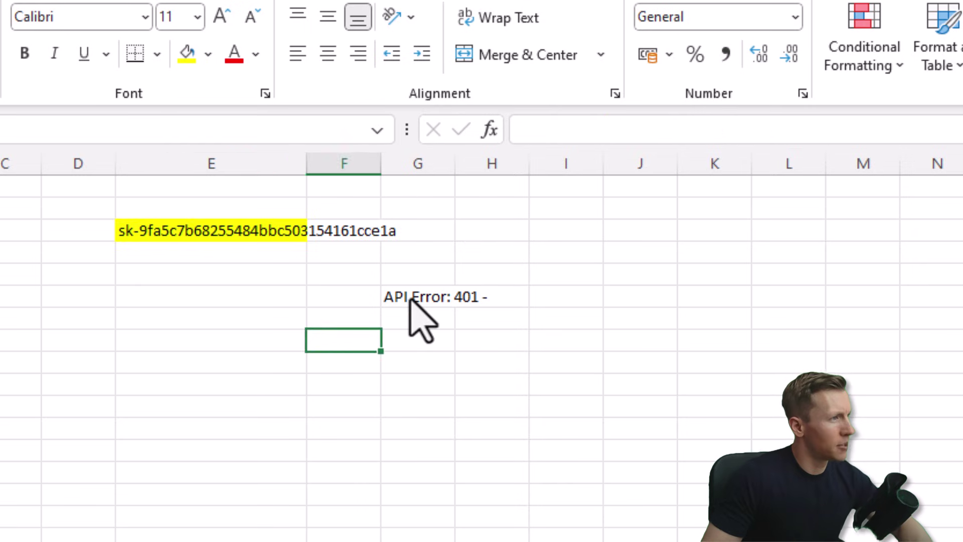
left_click(412, 299)
key("F2")
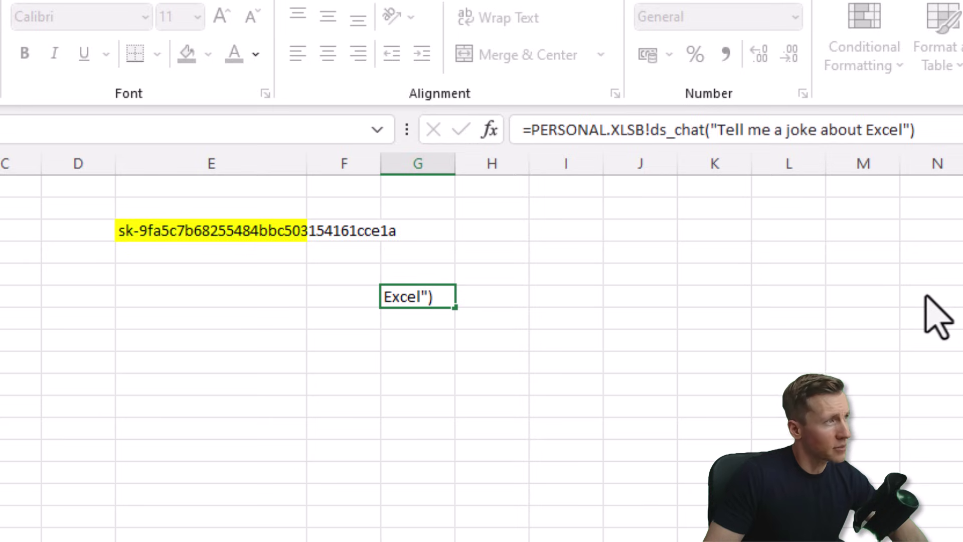
key("Return")
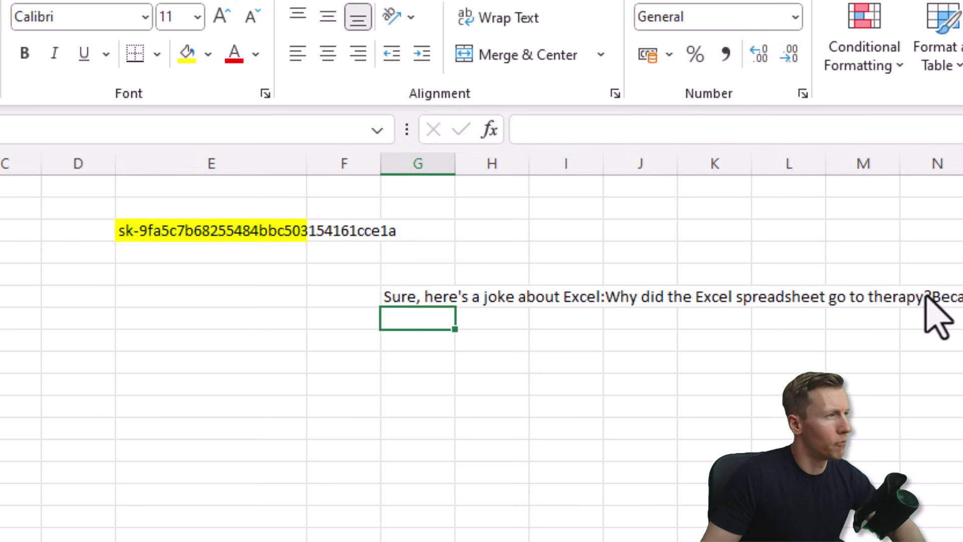
Open the PERSONAL.XLSB mDeepSeek module from the Developer tab's Visual Basic editor
left_click(424, 297)
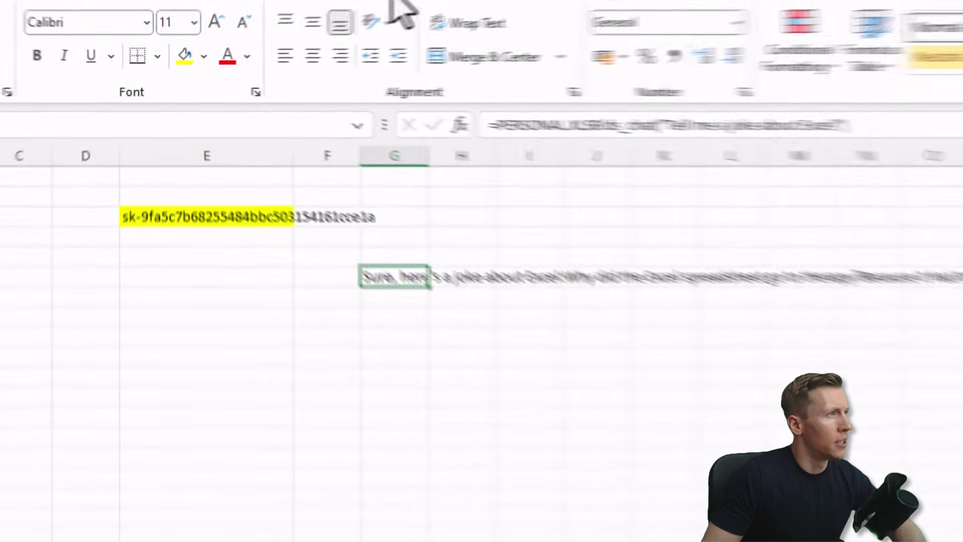
left_click(293, 32)
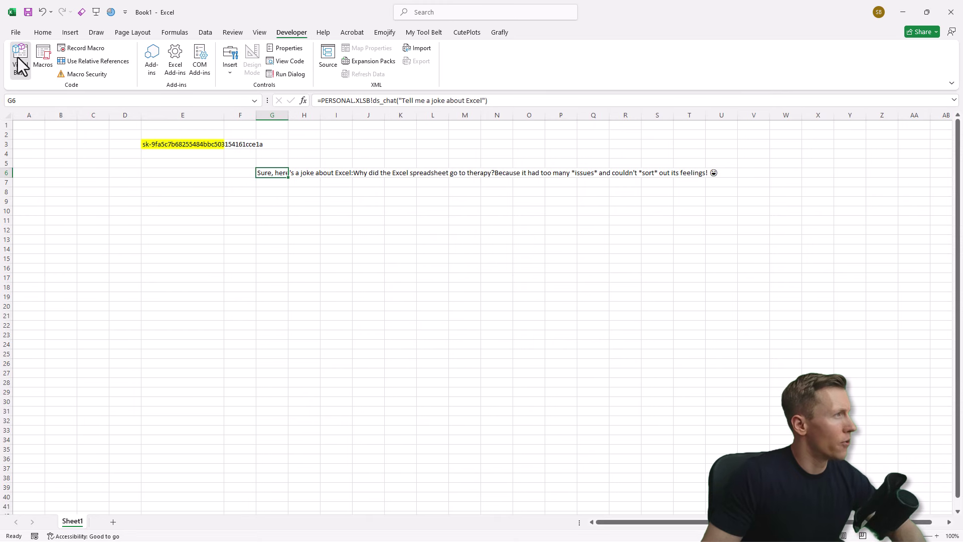
left_click(18, 58)
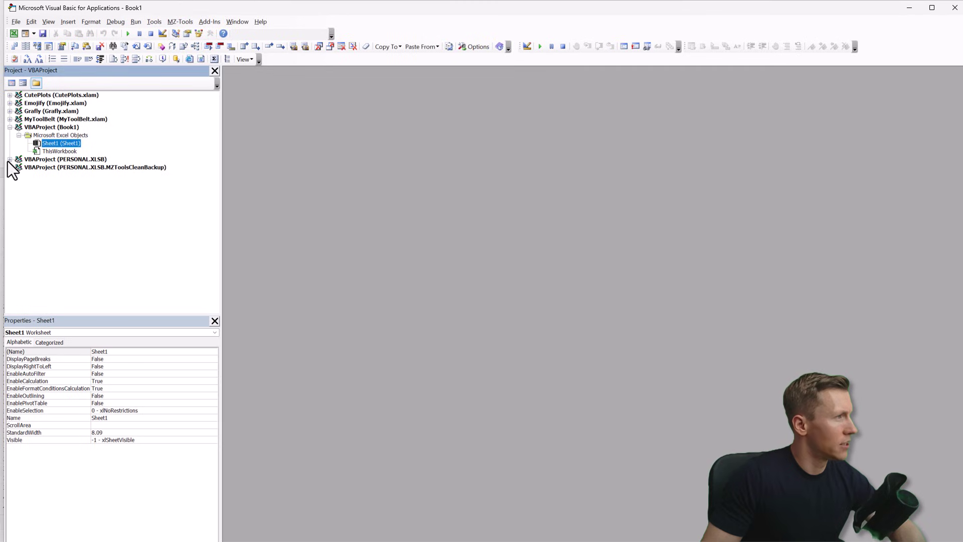
left_click(9, 159)
left_click(19, 175)
double_click(47, 190)
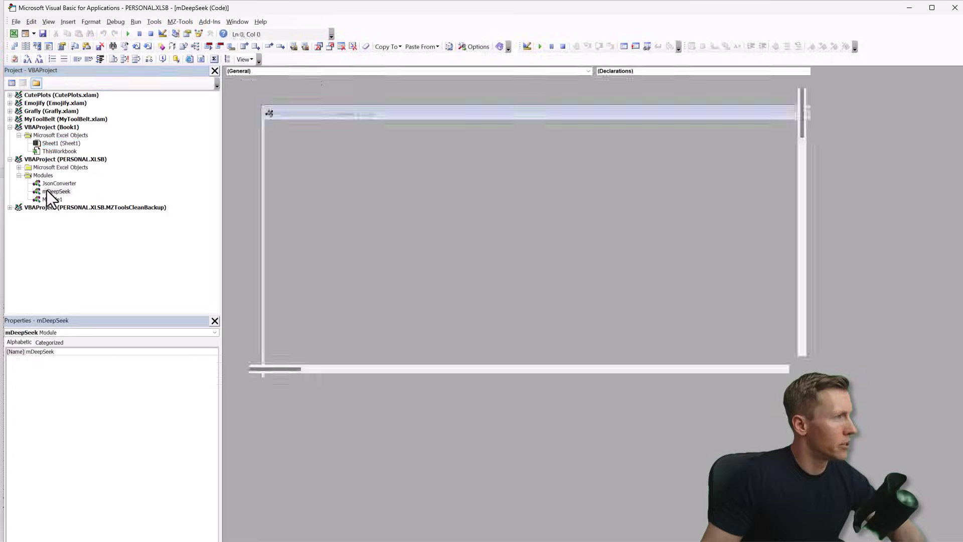
Scroll to and highlight the Usage Example section with the basic DS_Chat example
scroll(528, 345, "down", 2)
scroll(528, 352, "down", 1)
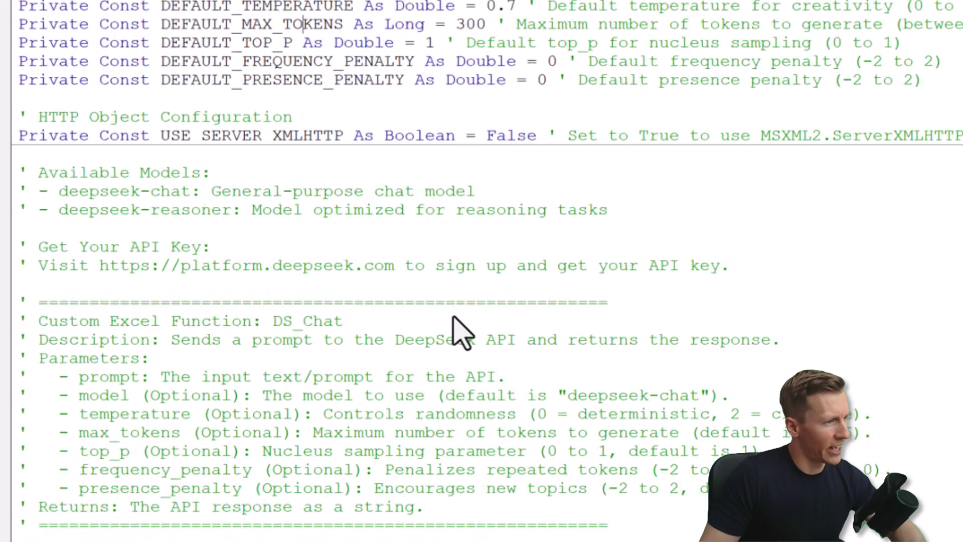
scroll(457, 331, "down", 4)
scroll(454, 336, "down", 2)
scroll(454, 333, "down", 3)
scroll(454, 328, "down", 1)
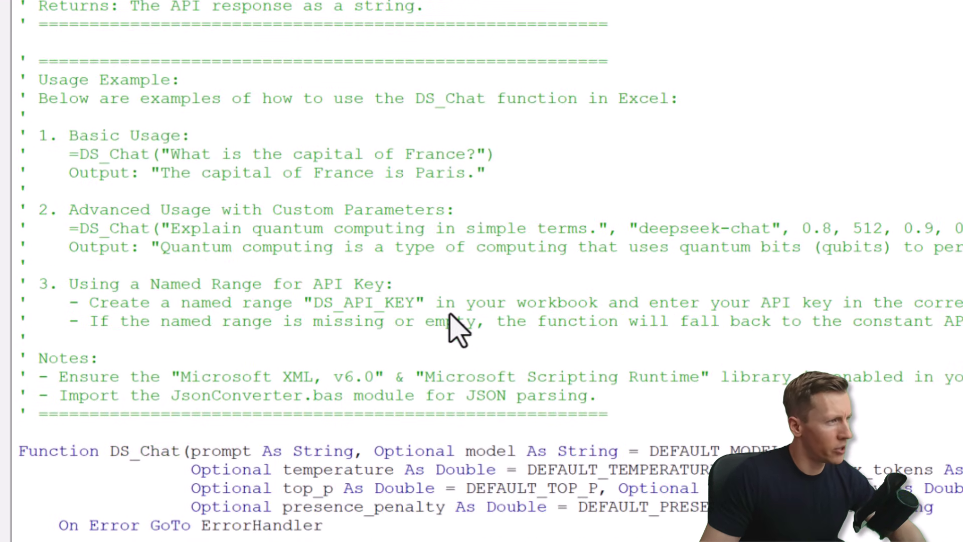
left_click_drag(180, 80, 46, 80)
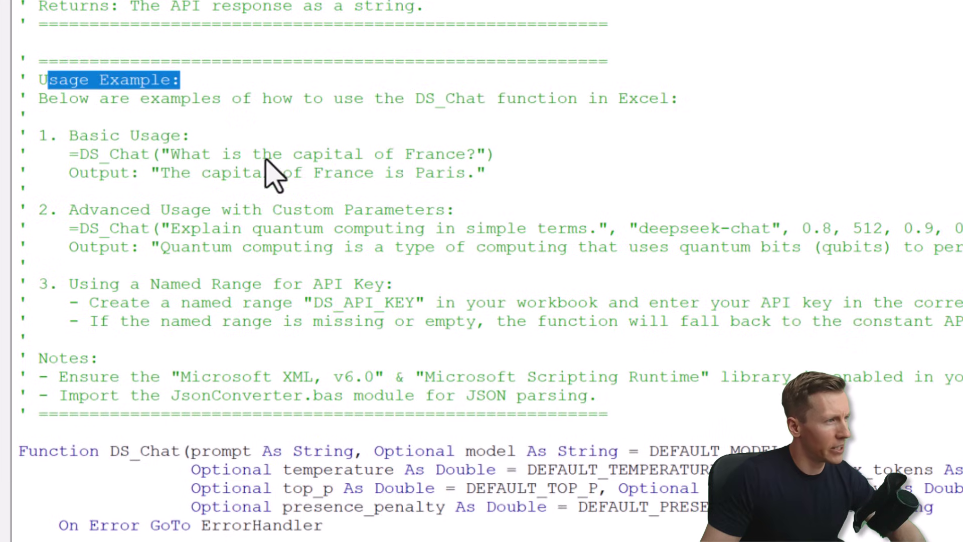
left_click_drag(495, 154, 73, 161)
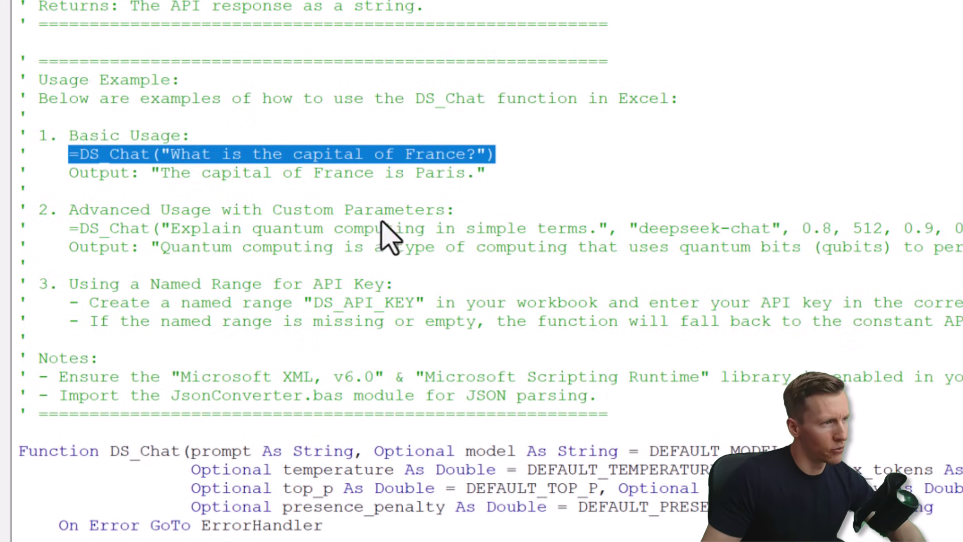
left_click(611, 231)
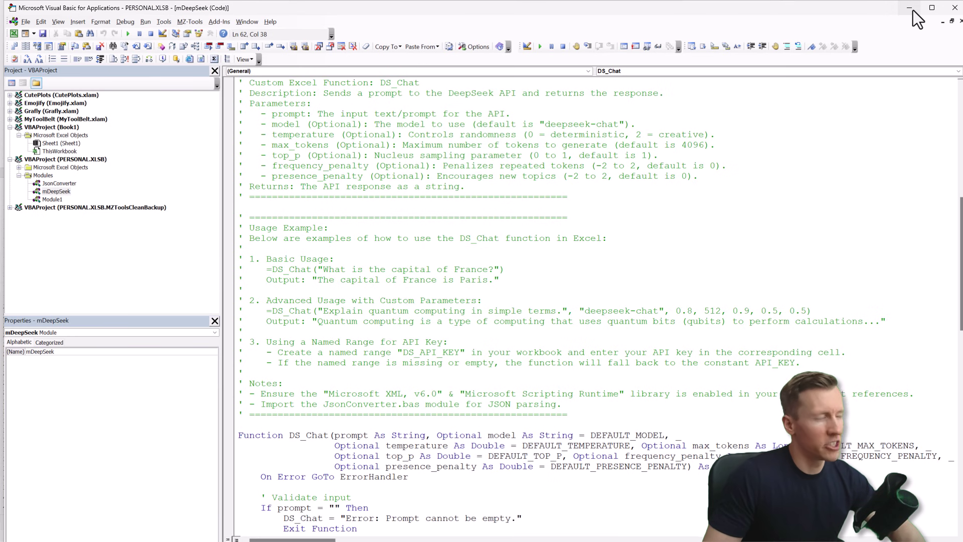
Minimize the VBA editor and click back onto the worksheet
left_click(910, 8)
left_click(542, 282)
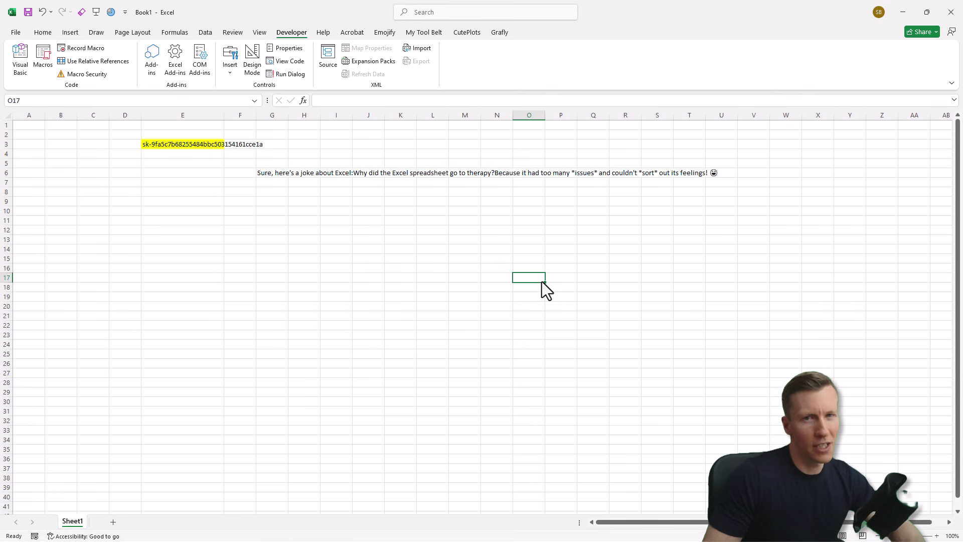